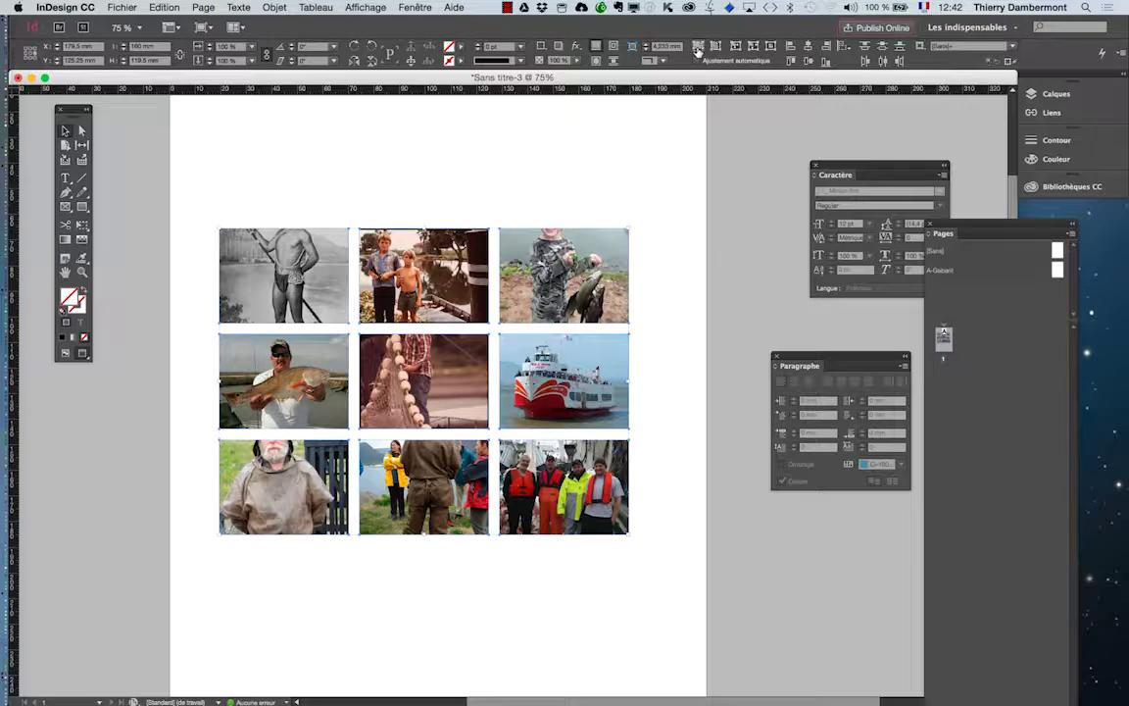
Deselect the photo grid, place the tools panel beside the images and activate the Direct Selection tool
left_click(608, 193)
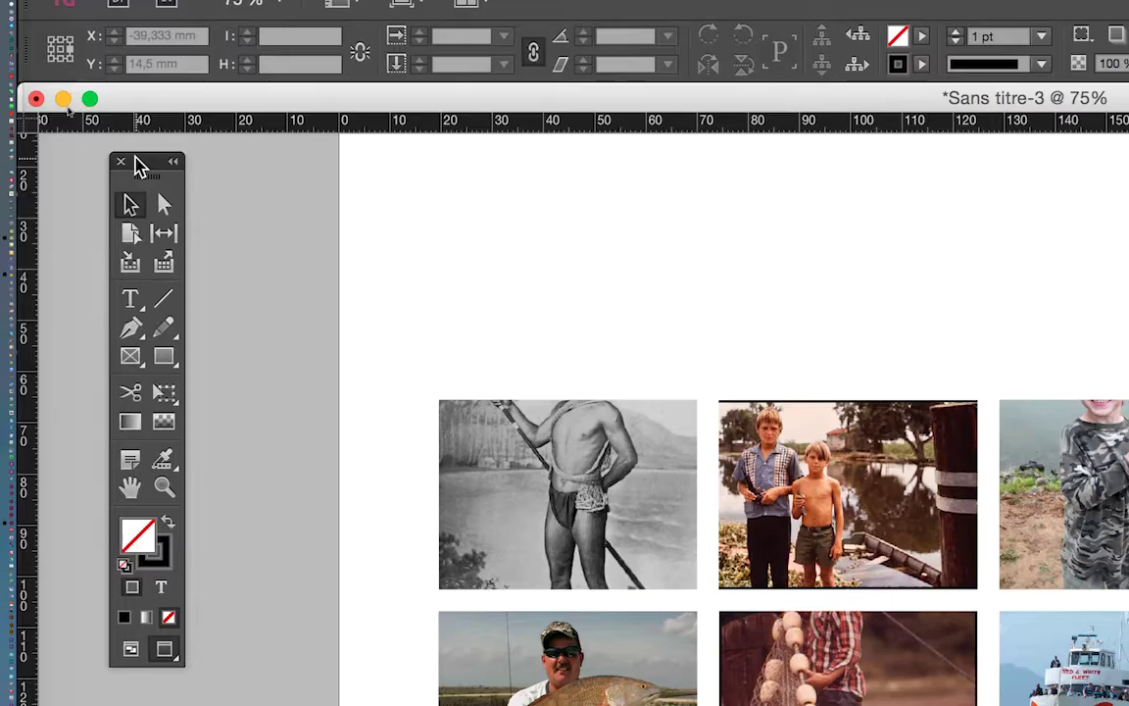
left_click_drag(139, 117, 1128, 275)
left_click_drag(544, 209, 672, 179)
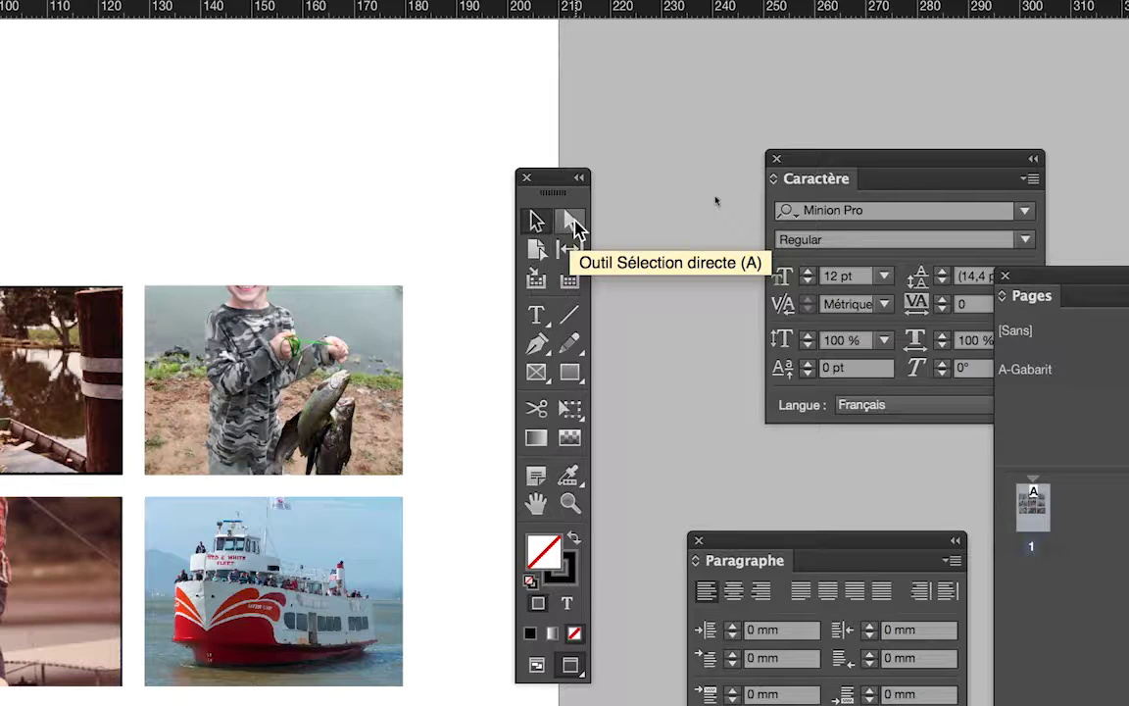
left_click(572, 223)
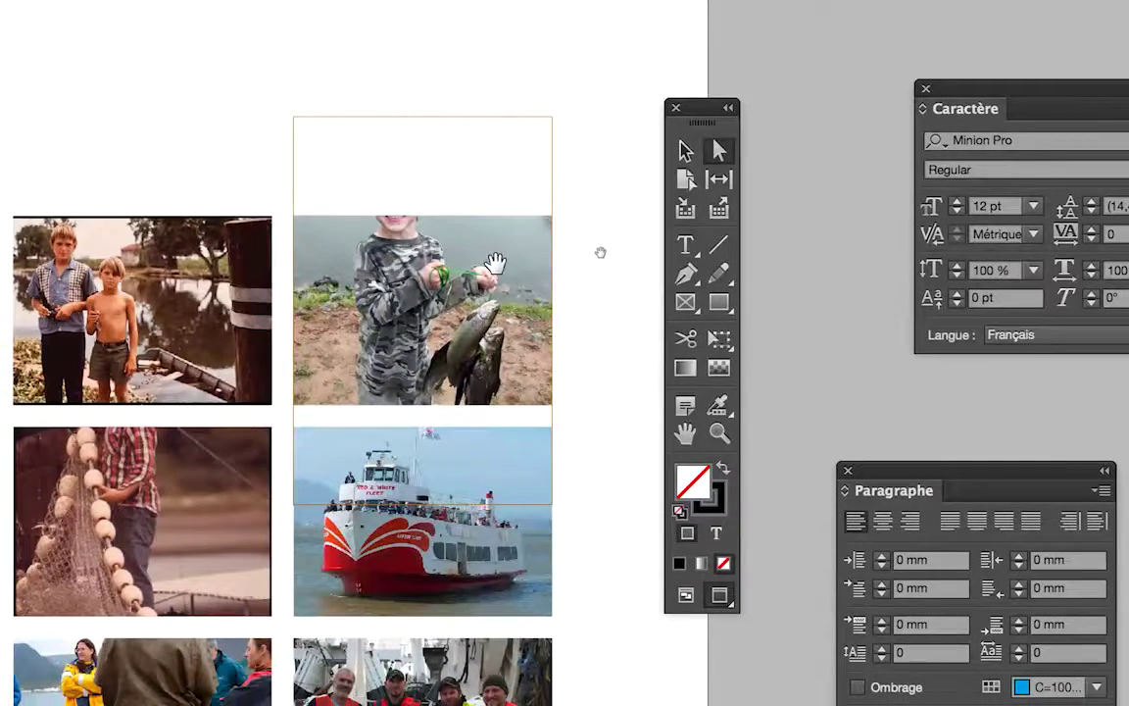
Examine how far each photo in the grid extends beyond its frame by selecting the image contents one after another
left_click(496, 263)
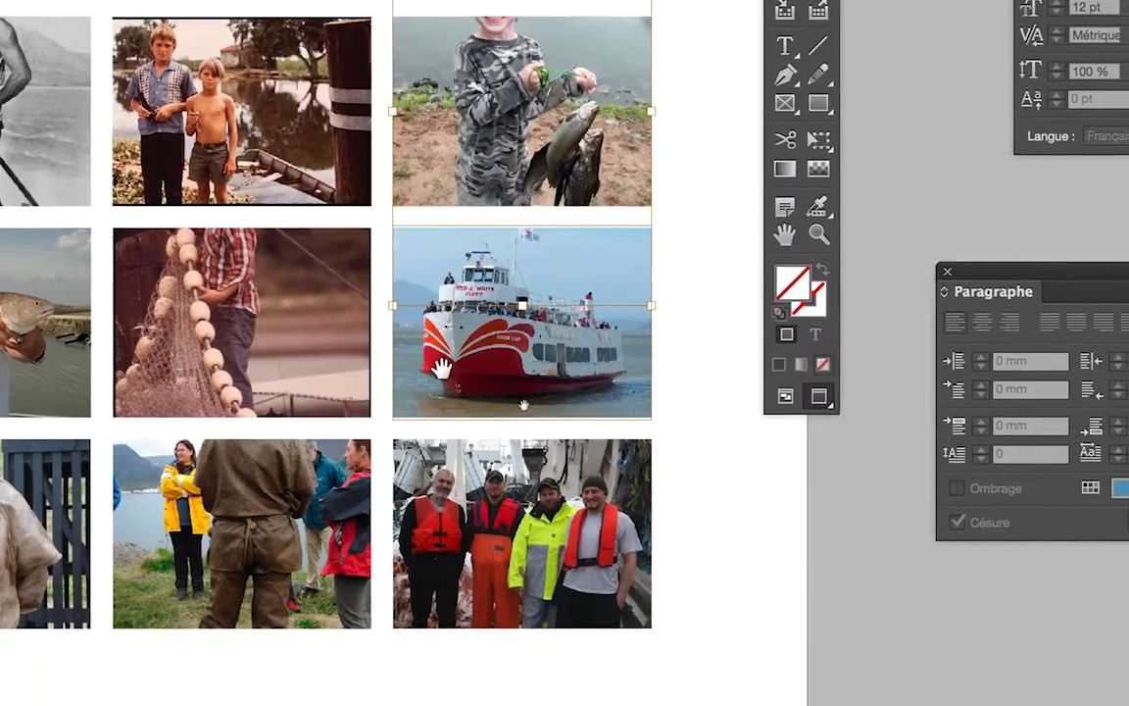
left_click(441, 367)
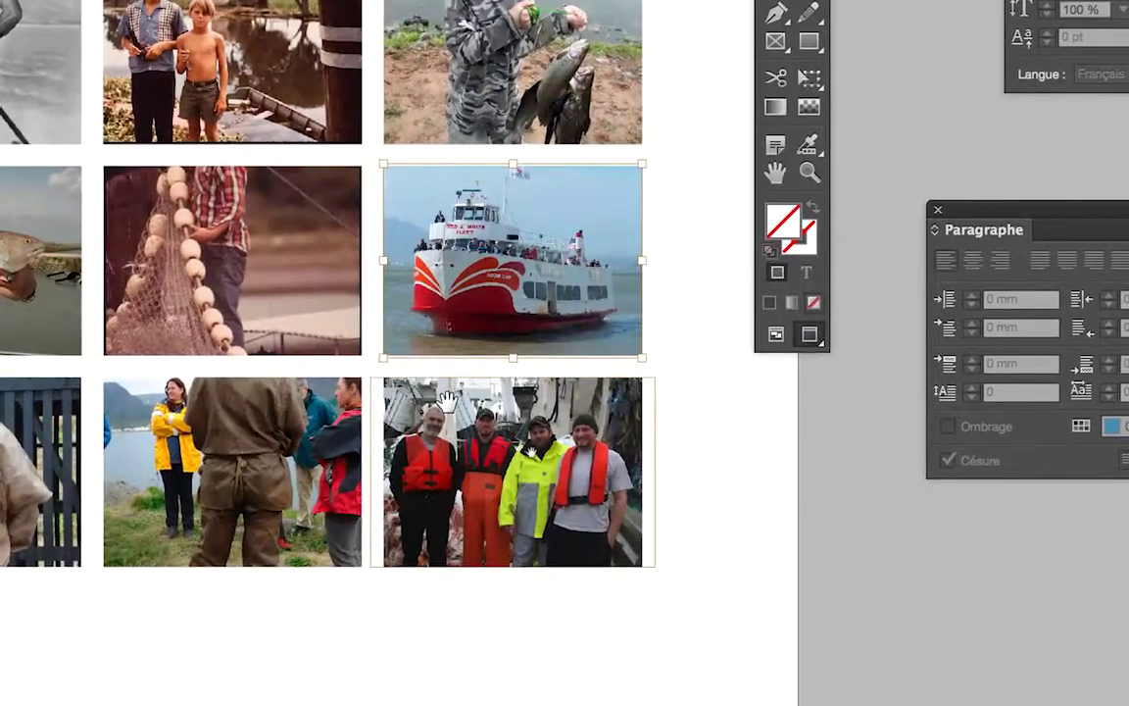
left_click(457, 461)
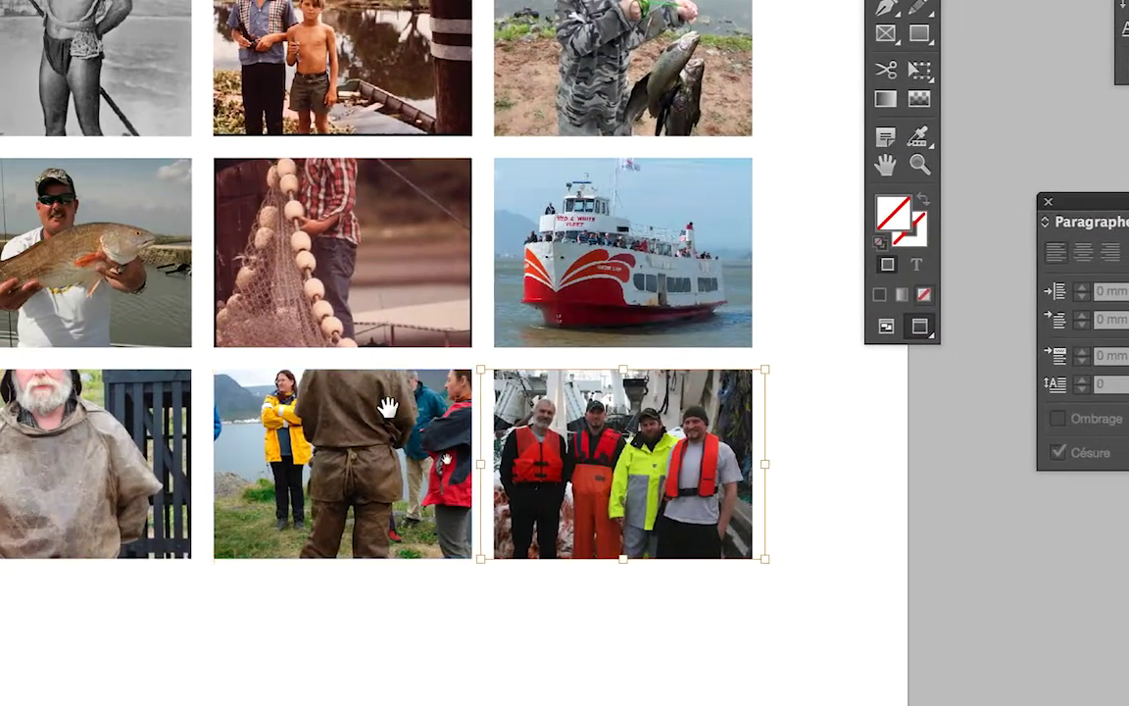
left_click(275, 413)
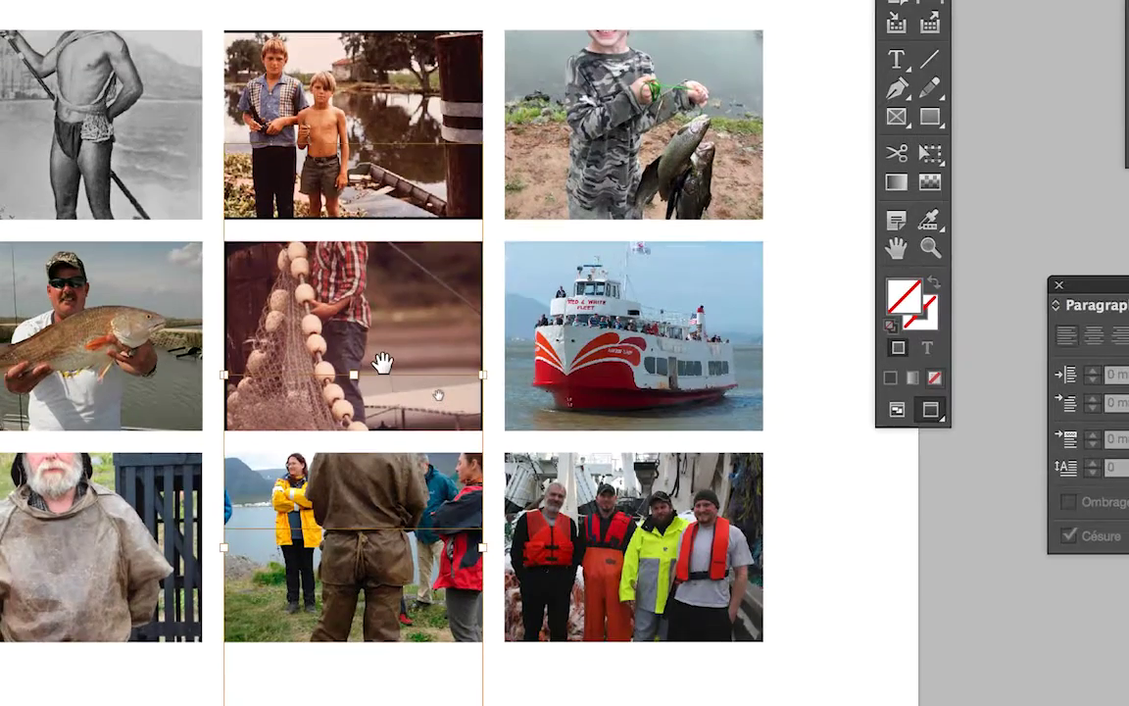
left_click(381, 372)
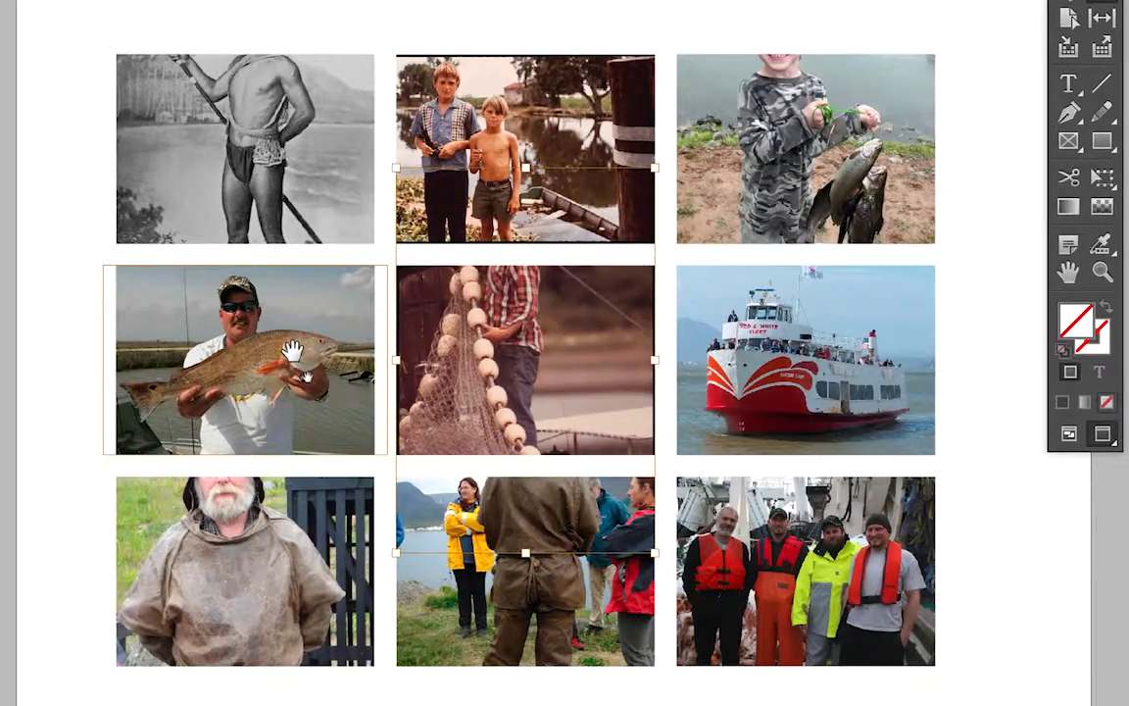
left_click(292, 351)
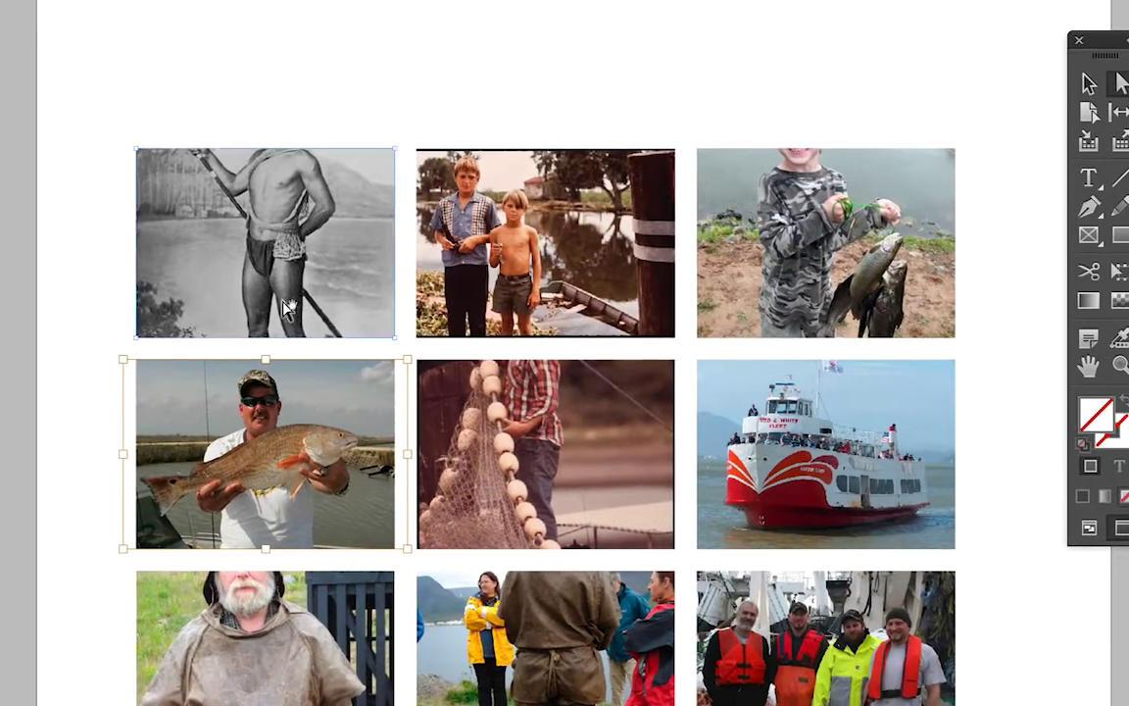
Shift the black-and-white fisherman photo and the camouflage-shirt boy photo down inside their frames so that both heads show
left_click(269, 193)
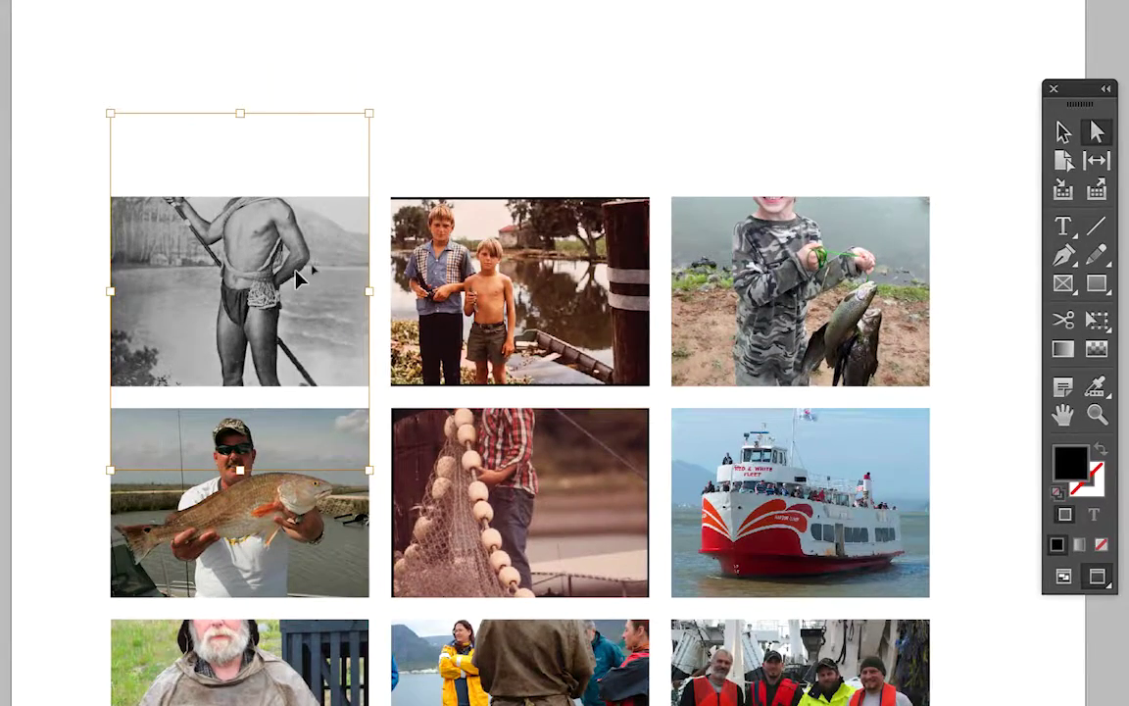
left_click_drag(297, 280, 295, 345)
left_click_drag(295, 302, 293, 306)
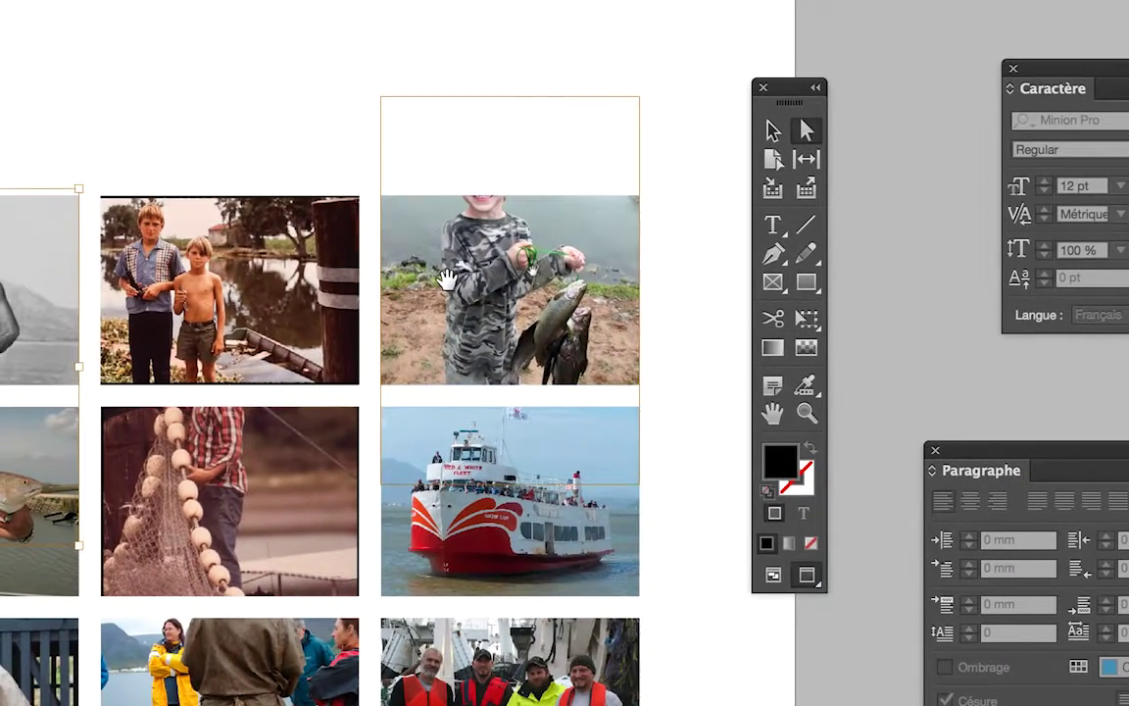
left_click(447, 280)
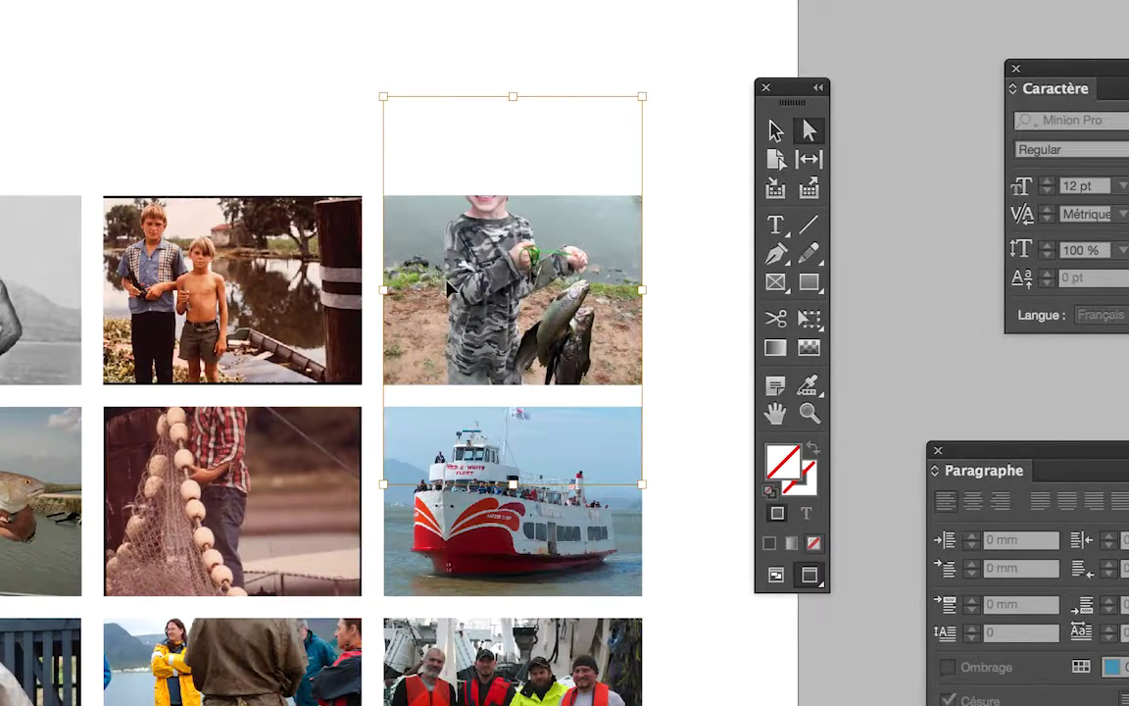
left_click_drag(446, 284, 446, 317)
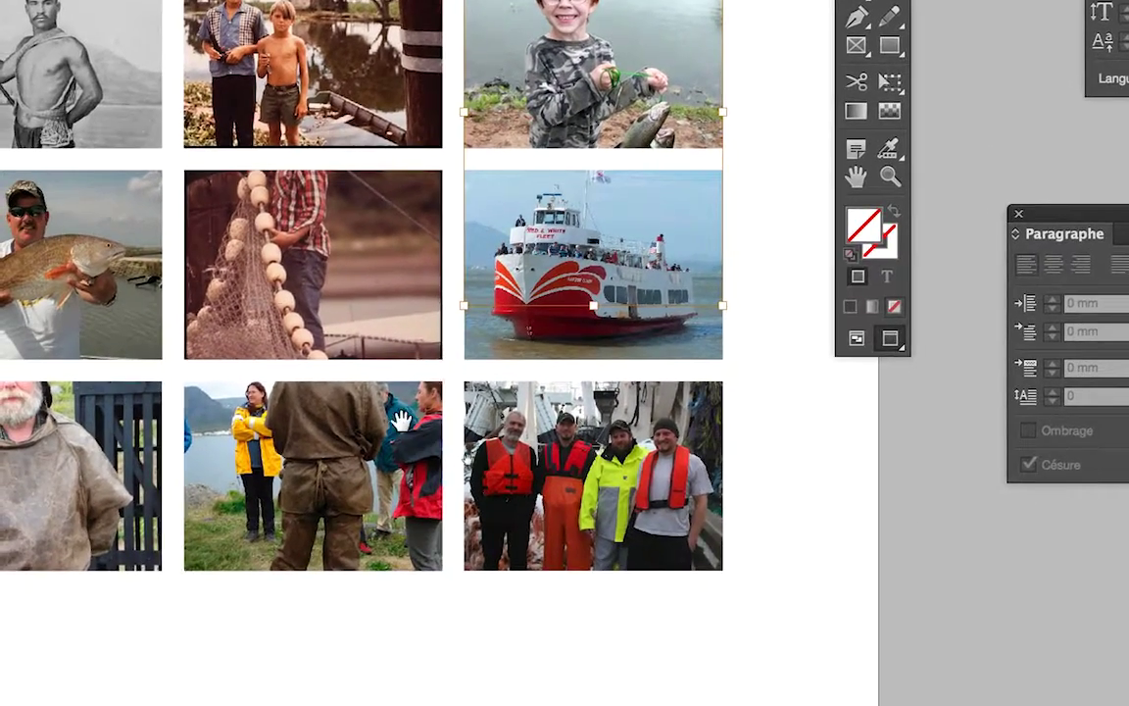
Shift the middle and left photos of the grid's lowest row down inside their frames to show the hat and hood
left_click(322, 619)
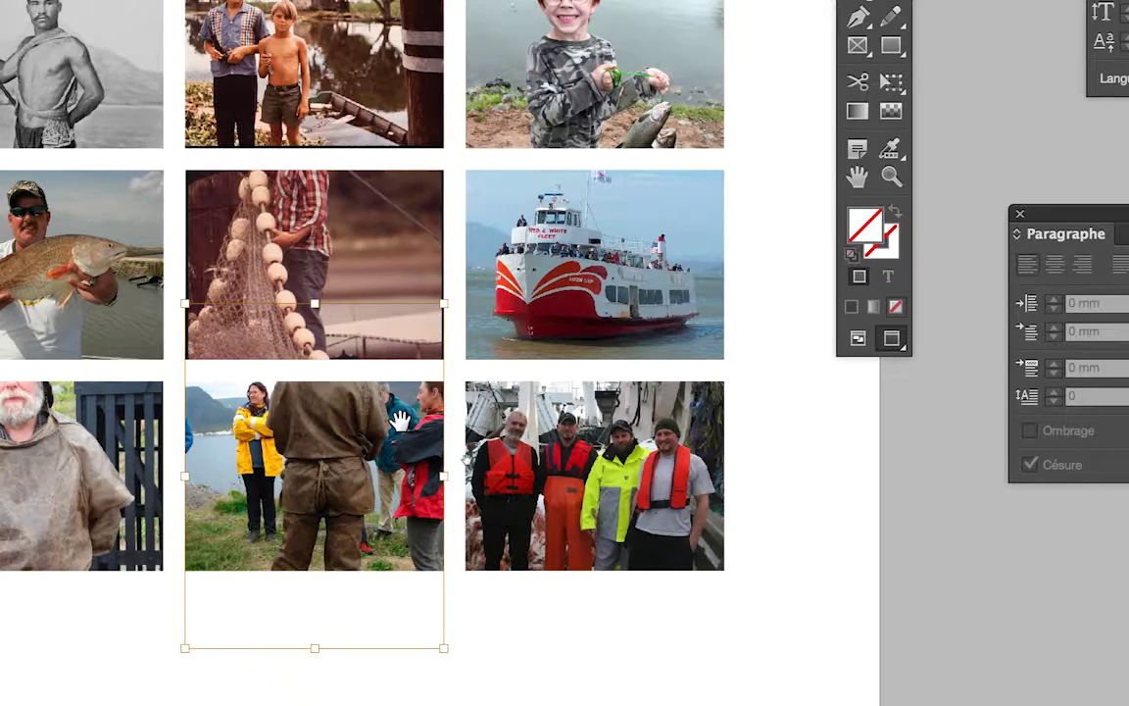
mouse_move(404, 430)
left_mouse_down()
mouse_move(412, 488)
mouse_move(401, 443)
left_mouse_up()
left_click(106, 404)
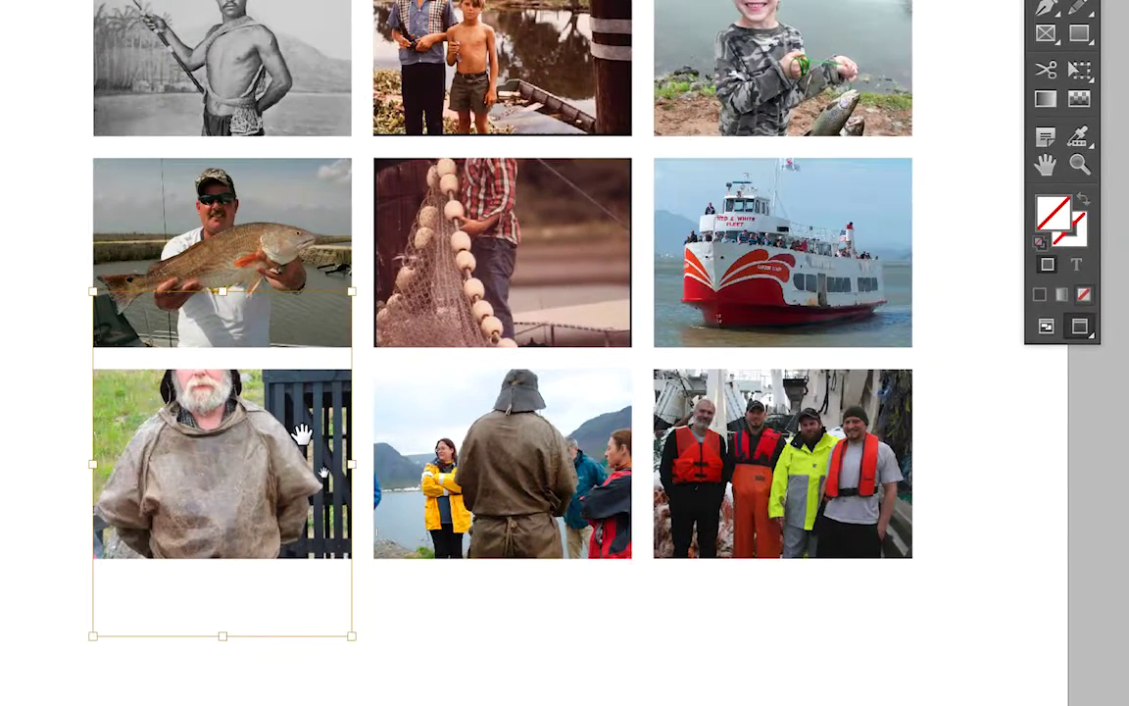
left_click_drag(291, 428, 303, 454)
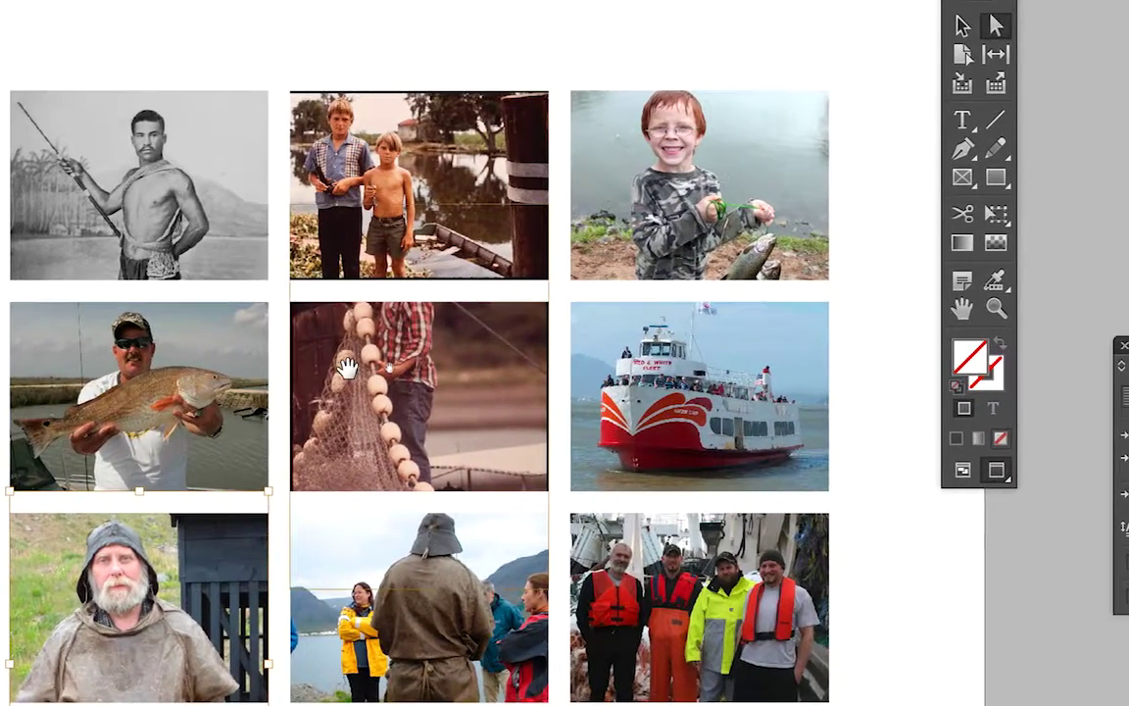
Shift the central net-fisherman photo down inside its frame so that his head shows
left_click(394, 368)
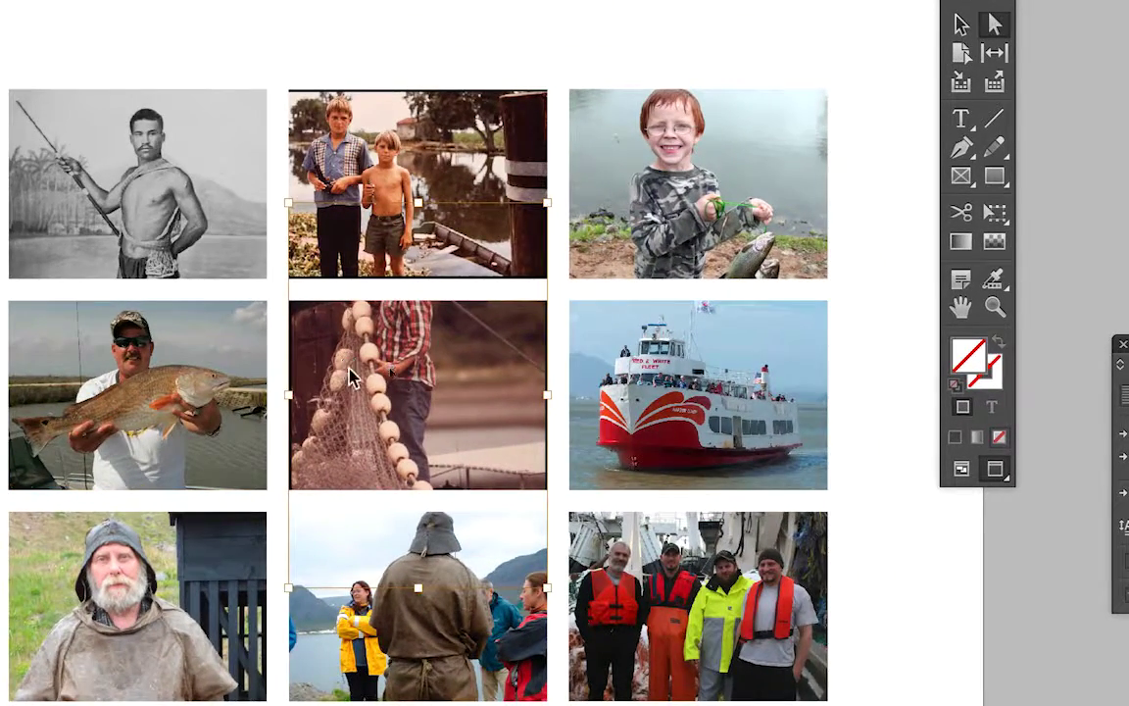
left_click_drag(351, 376, 350, 459)
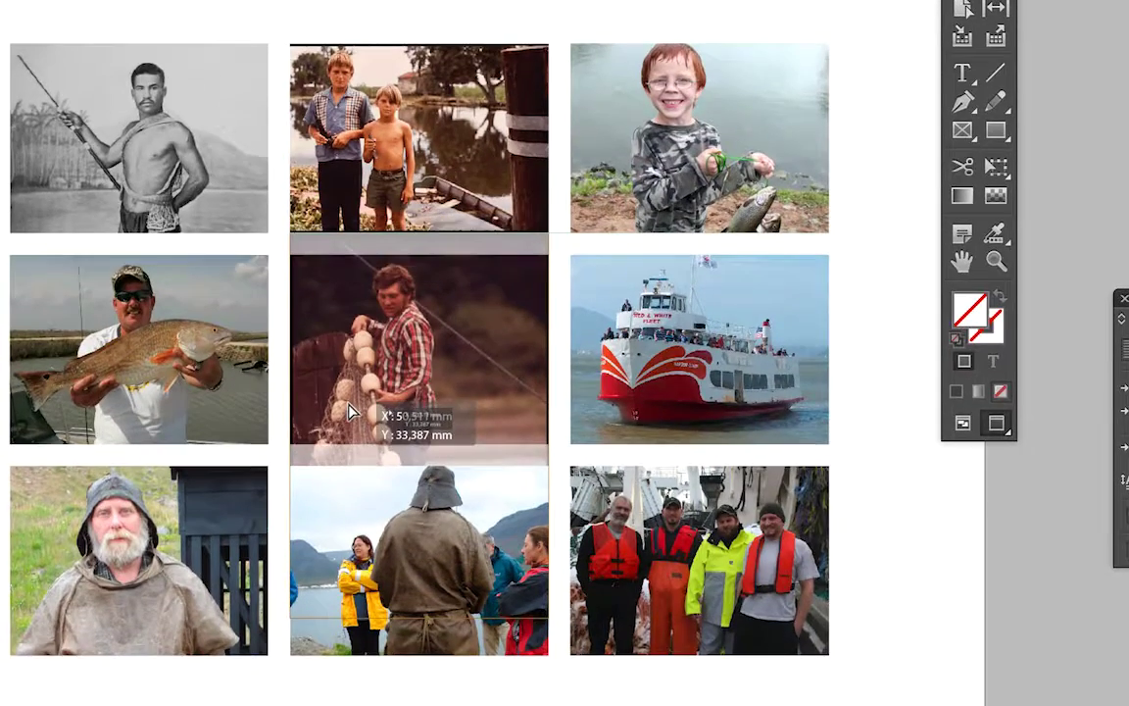
left_click_drag(350, 412, 348, 408)
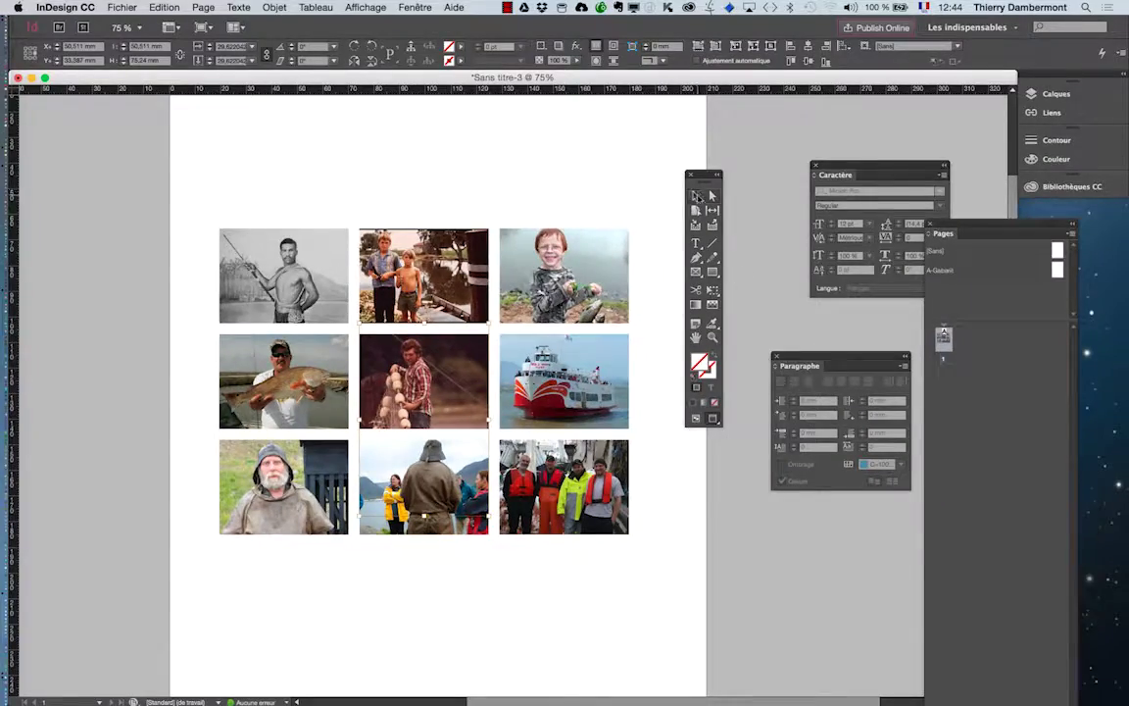
Save the document as "grille d'images.indd" in the "jour 1 ID avancé" folder
left_click(121, 7)
left_click(162, 104)
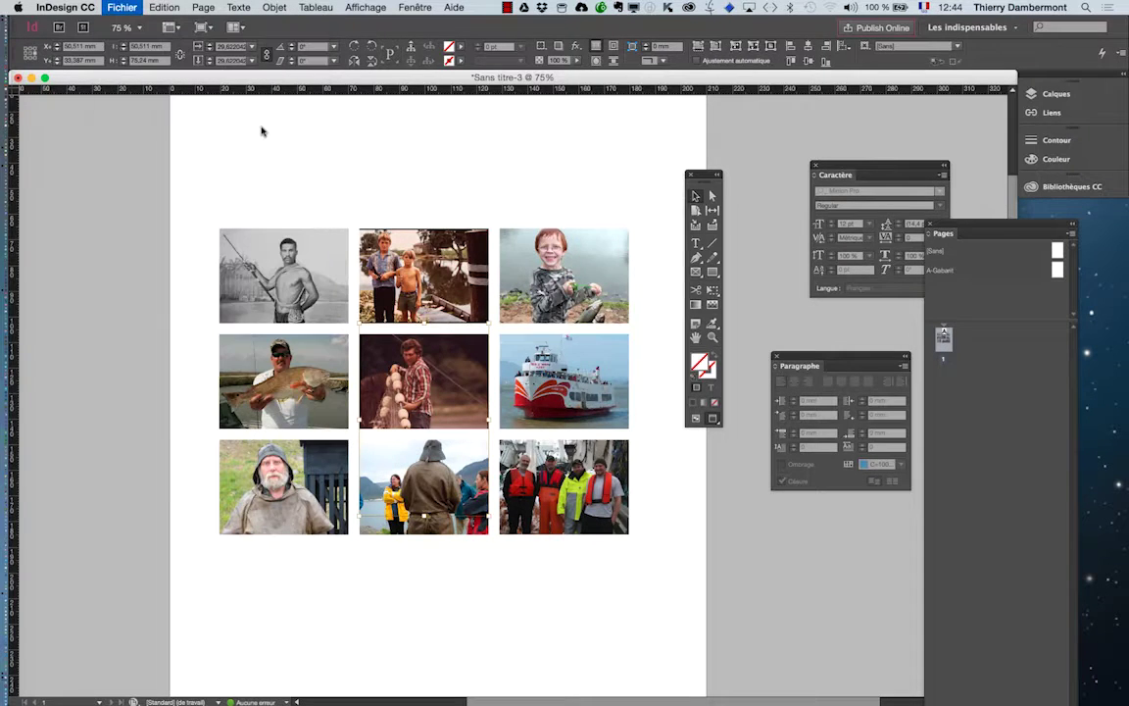
type("grille d'images.indd")
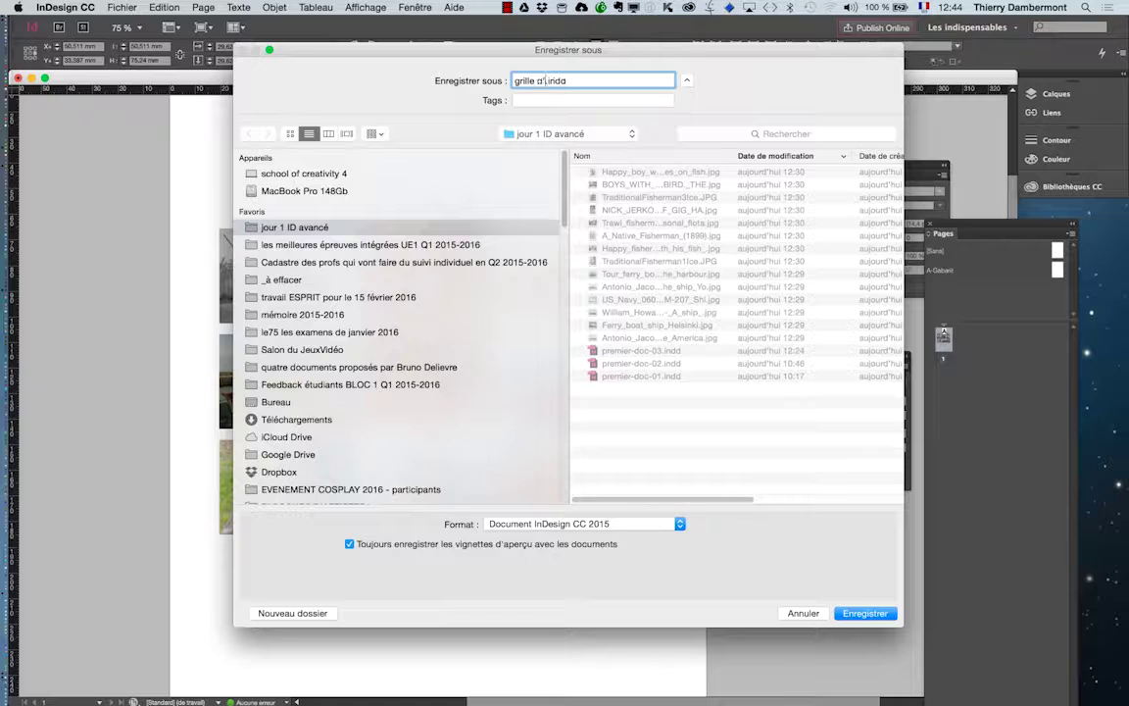
left_click(866, 615)
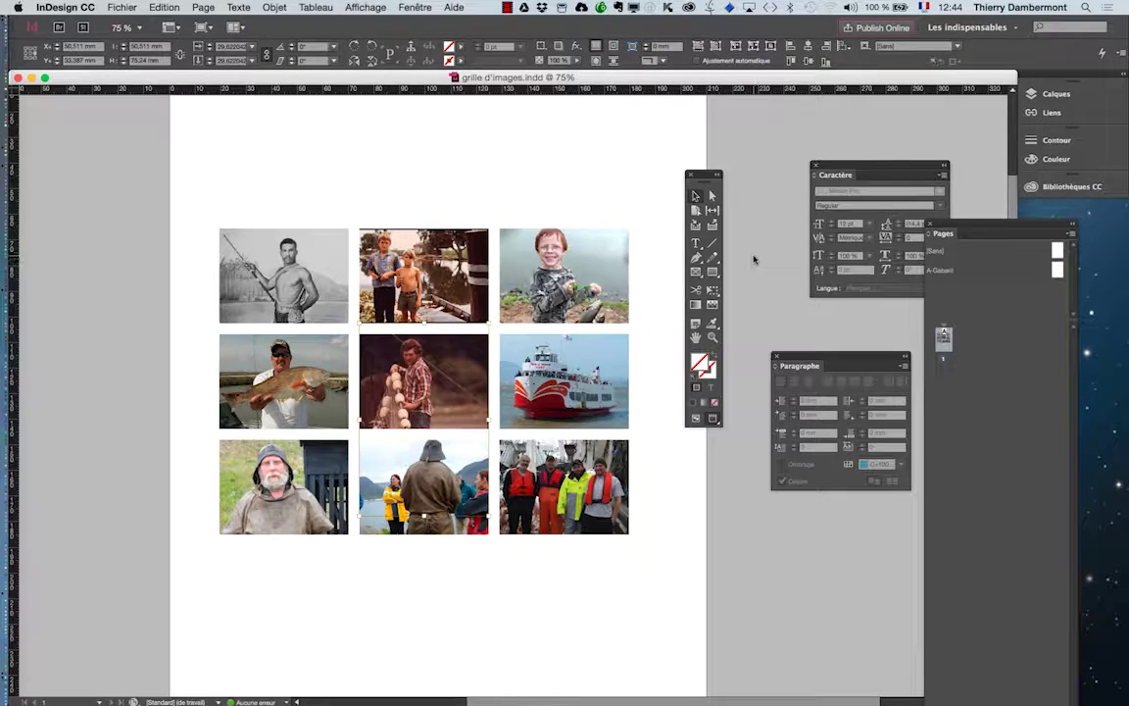
Place a shortened Pages panel beside the document and add a second page based on the A-Gabarit master
key("super+minus")
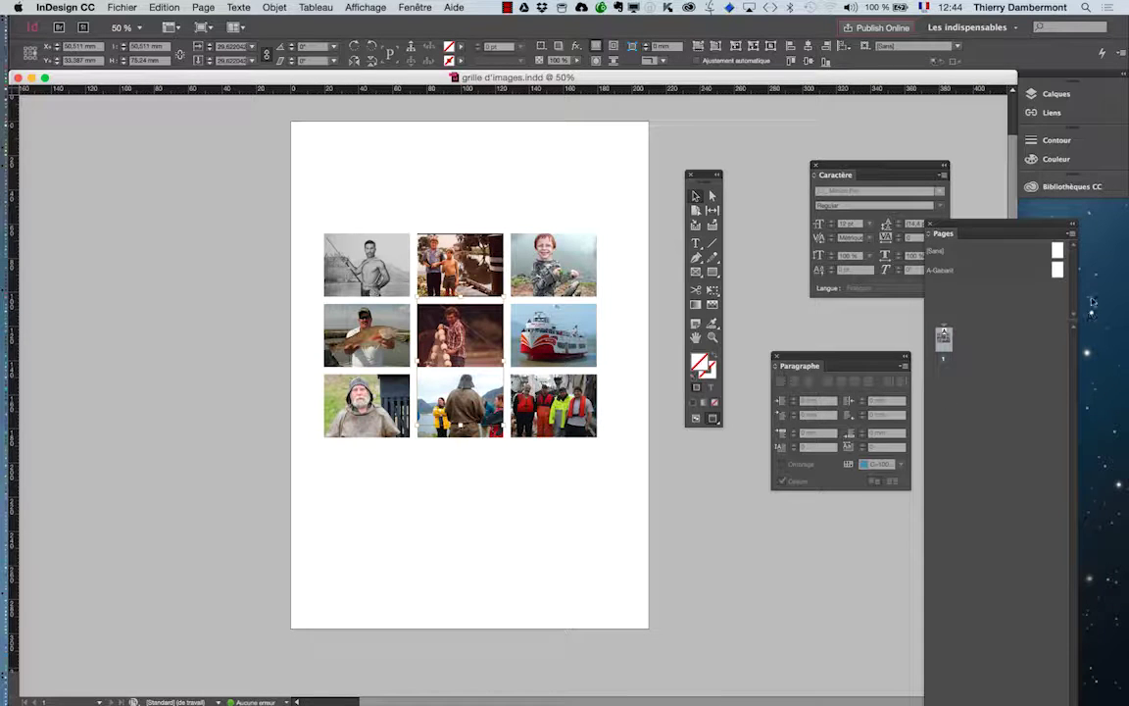
left_click_drag(1014, 230, 193, 110)
left_click_drag(254, 623, 255, 248)
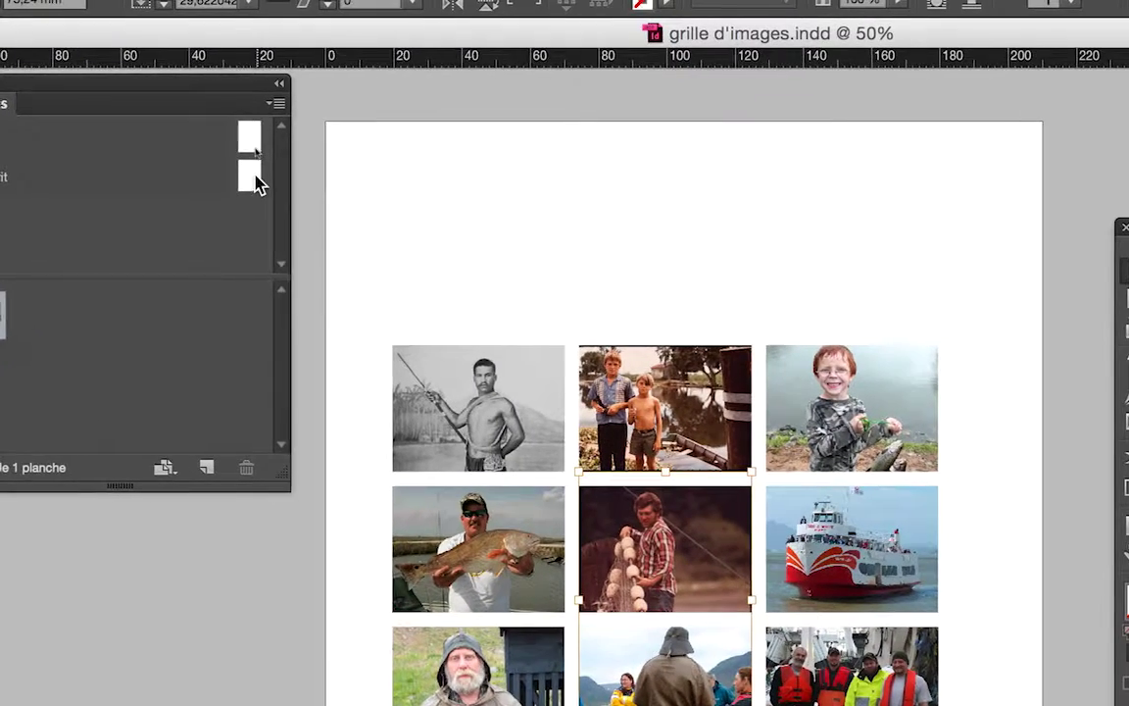
left_click_drag(254, 184, 0, 375)
mouse_move(160, 244)
left_mouse_down()
mouse_move(191, 199)
mouse_move(168, 231)
left_mouse_up()
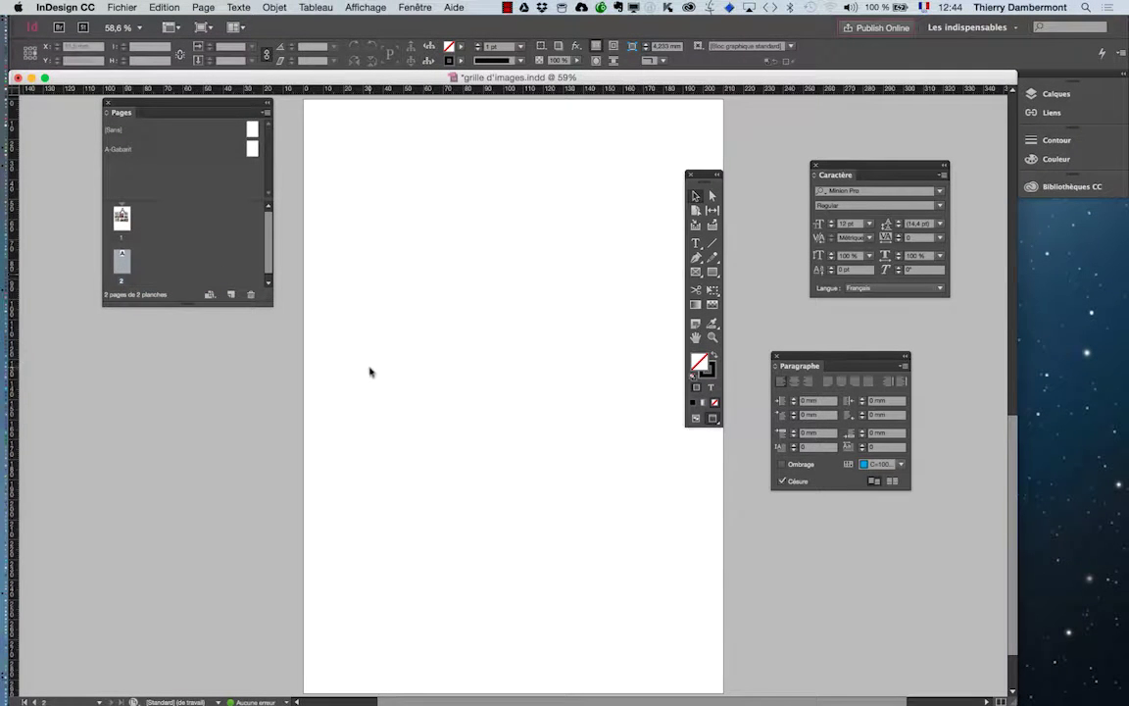
Show page 2 in normal view and load the fourteen JPEG images from the "jour 1 ID avancé" folder for placing
key("super+minus")
left_click(694, 419)
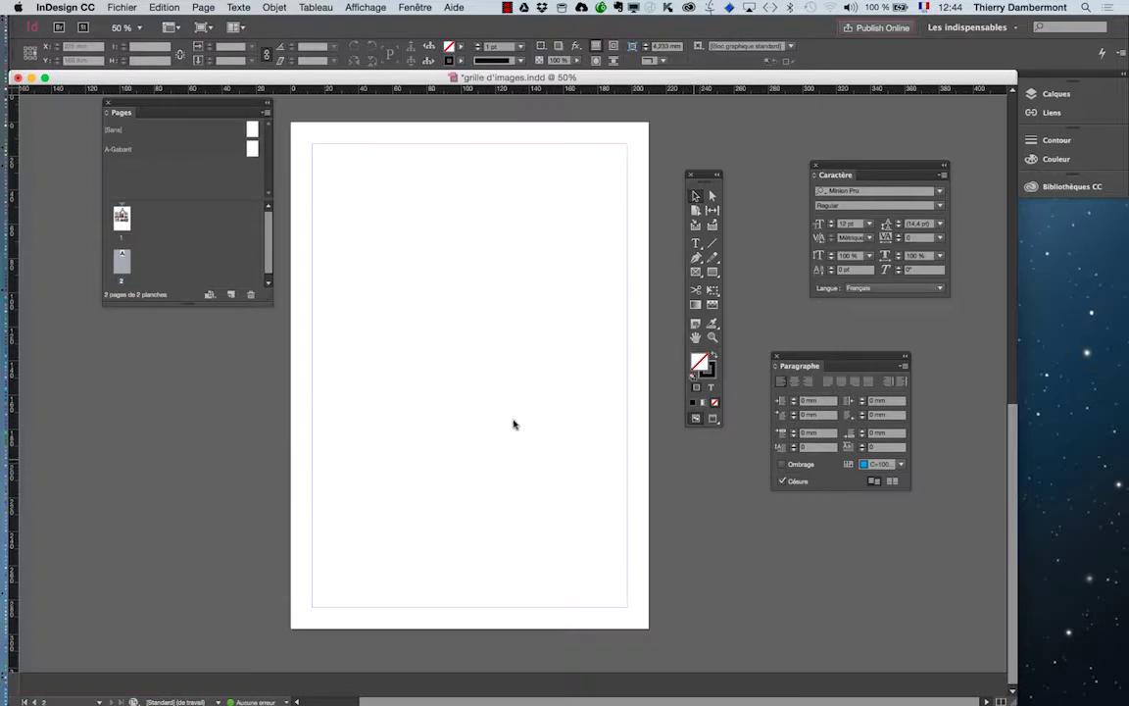
left_click(122, 7)
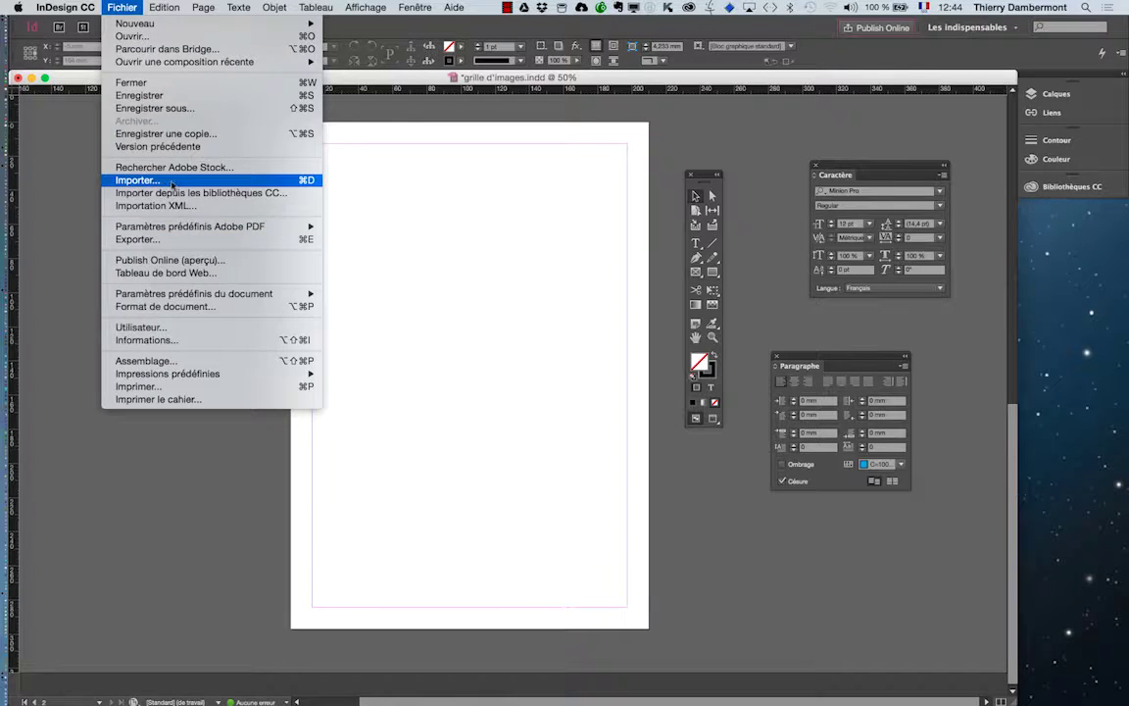
left_click(156, 177)
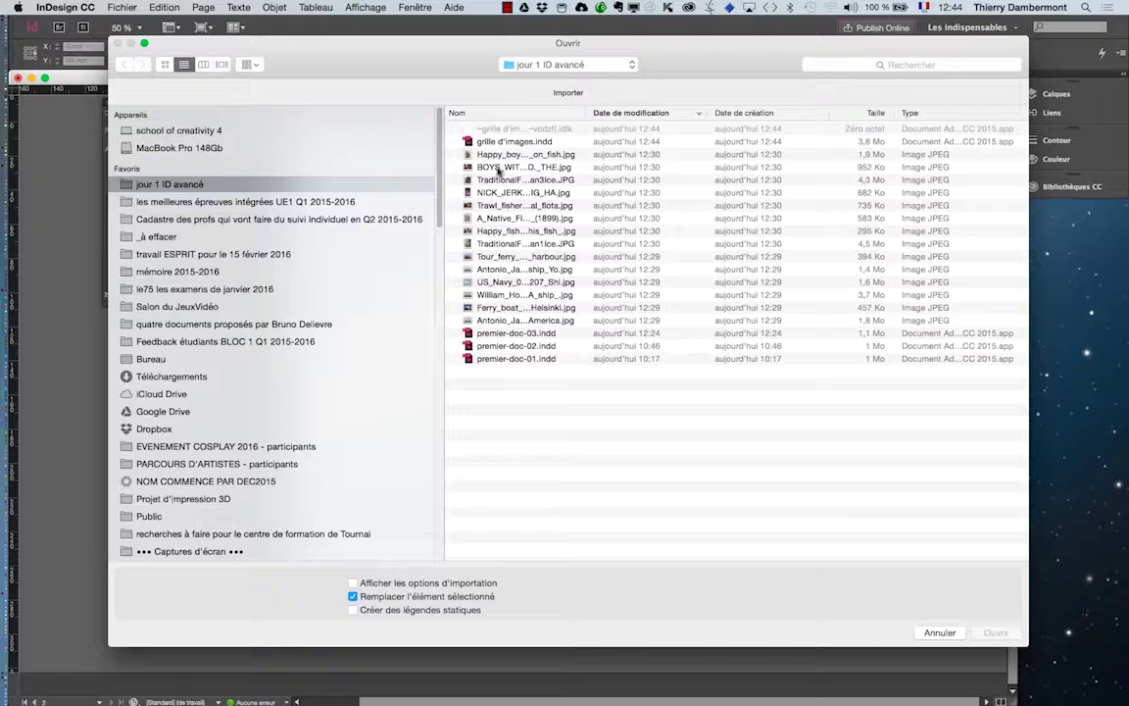
left_click(484, 155)
left_click(499, 320, "shift")
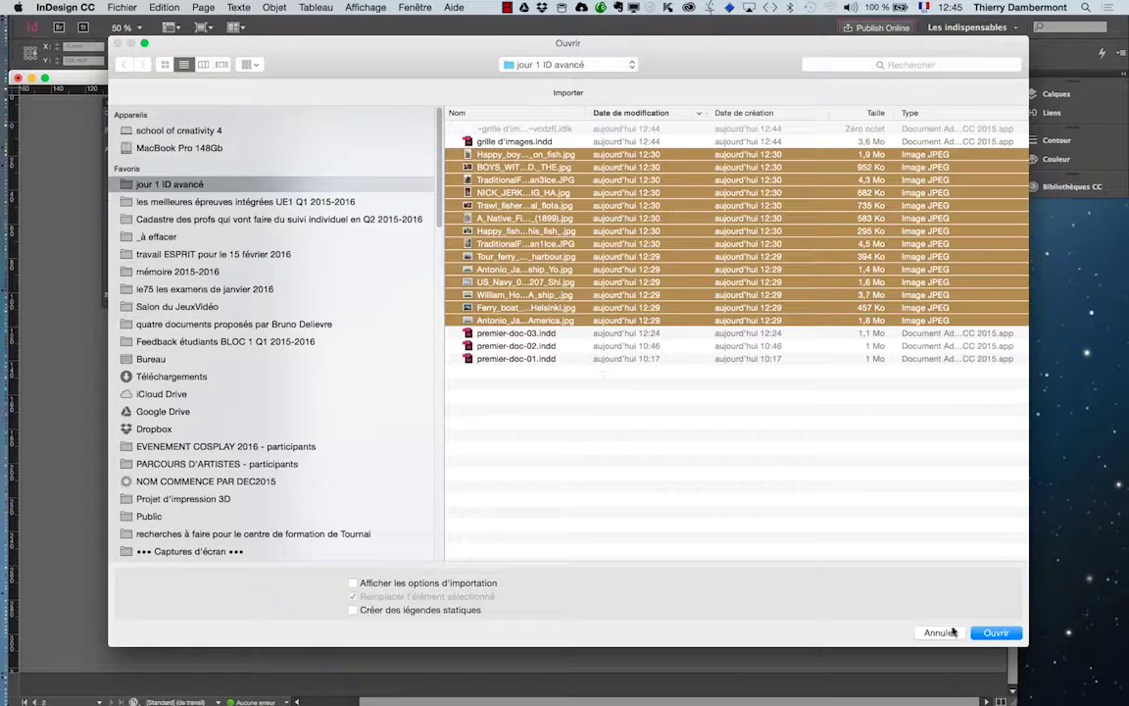
key("Return")
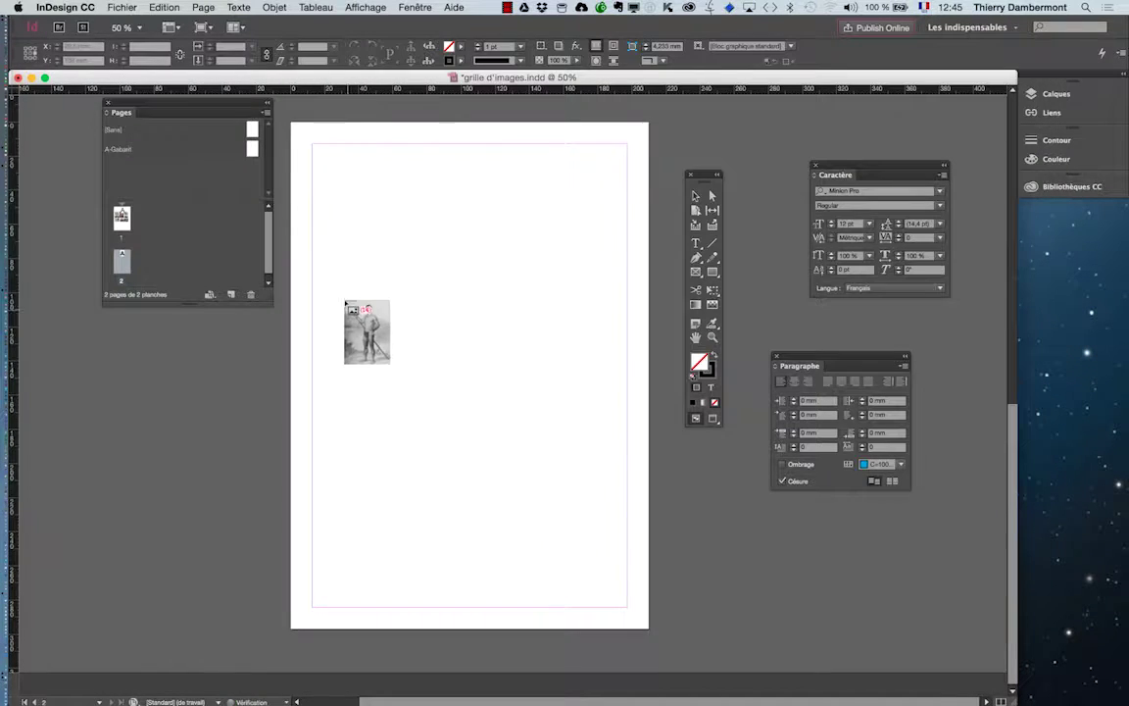
Place the loaded images as one column of seven rows, 144 mm wide and 202.5 mm high overall
left_click_drag(448, 309, 561, 525)
key("Up")
key("Up")
key("Up")
key("Up")
Fit the seven placed images so that they fill their frames proportionally
left_click(274, 7)
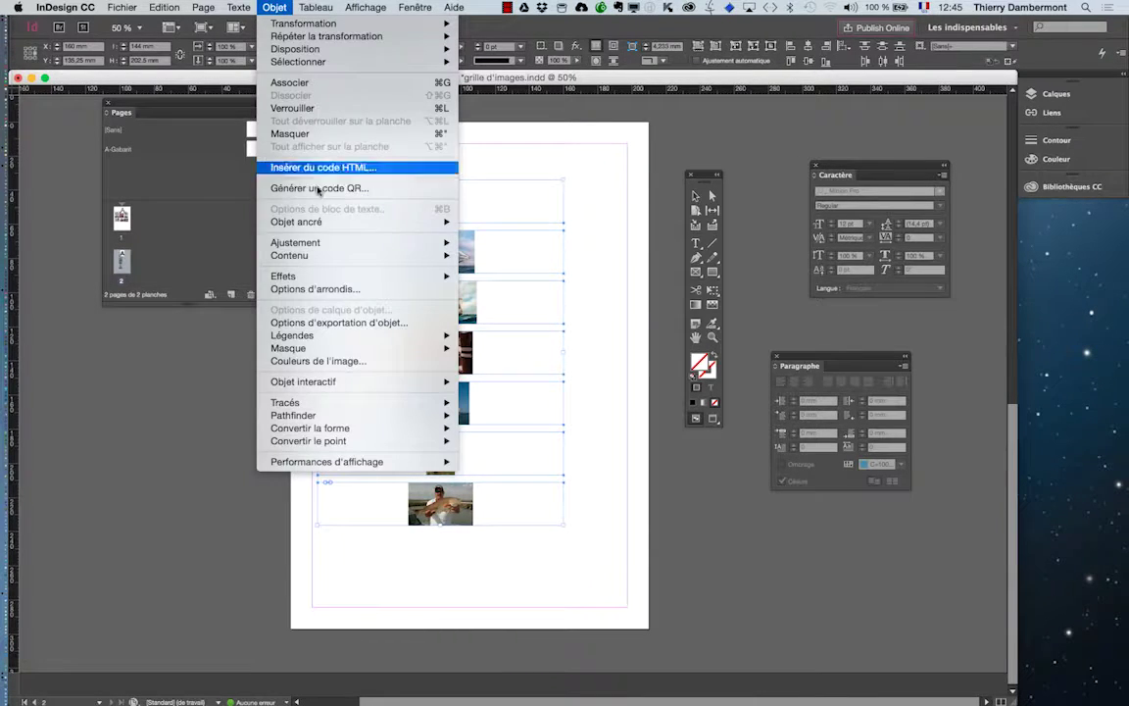
mouse_move(333, 245)
left_click(529, 242)
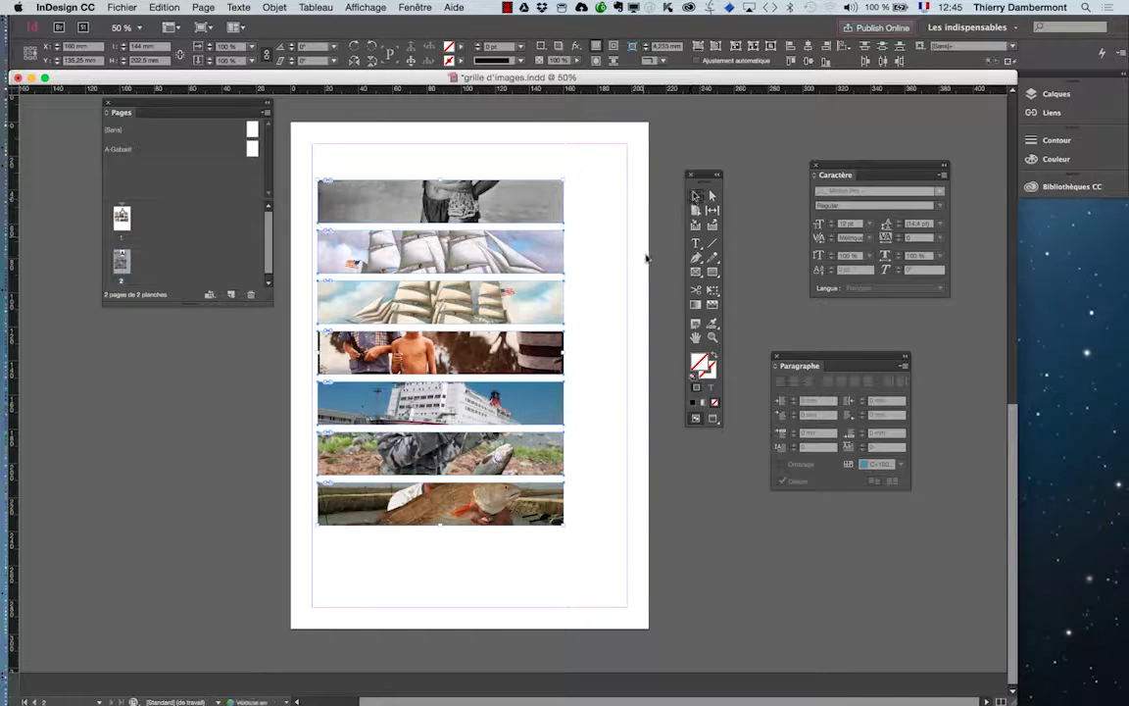
Move the seven image strips so they extend past the page's left edge, and switch to preview mode
left_click_drag(610, 203, 471, 475)
left_click_drag(239, 112, 131, 156)
left_click_drag(396, 201, 358, 197)
left_click(713, 419)
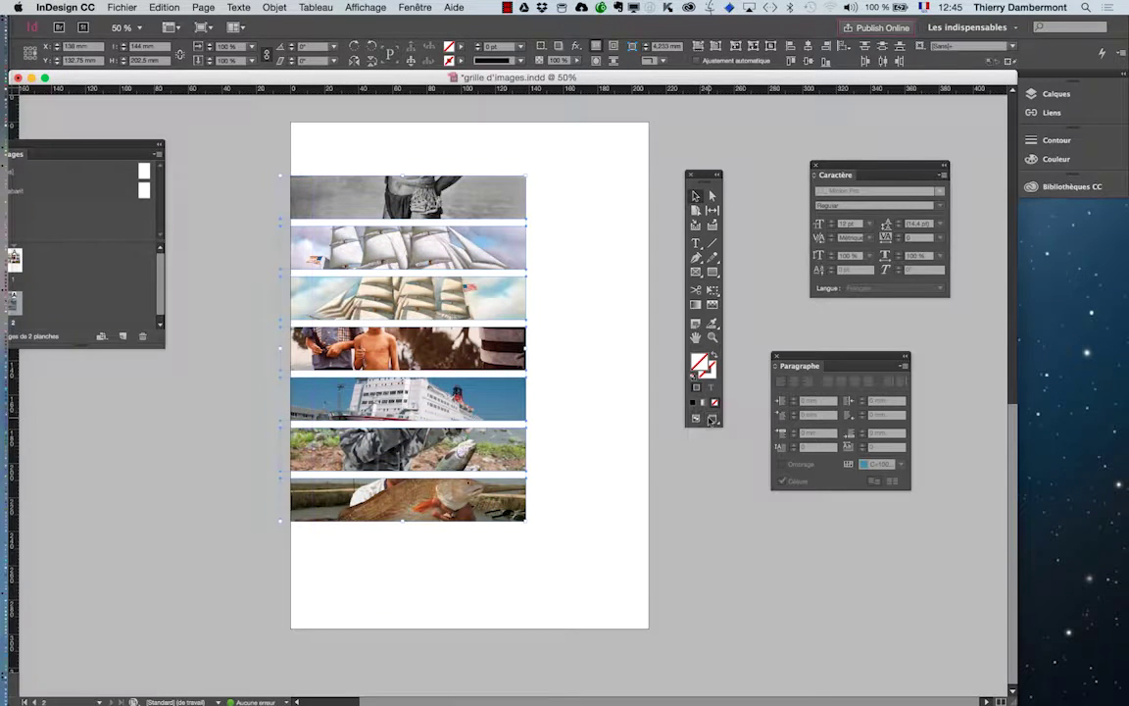
Reposition the images inside the top three strips so the man's face and more of both sailing ships' hulls fall within the frames
left_click(638, 446)
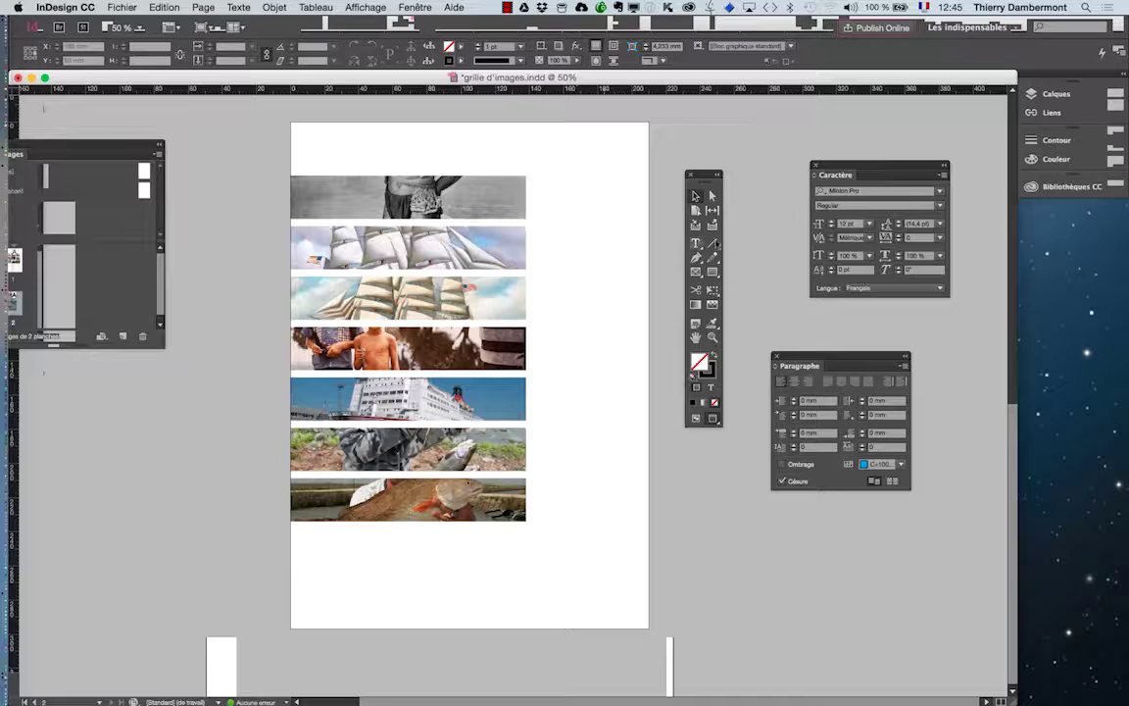
left_click(462, 196)
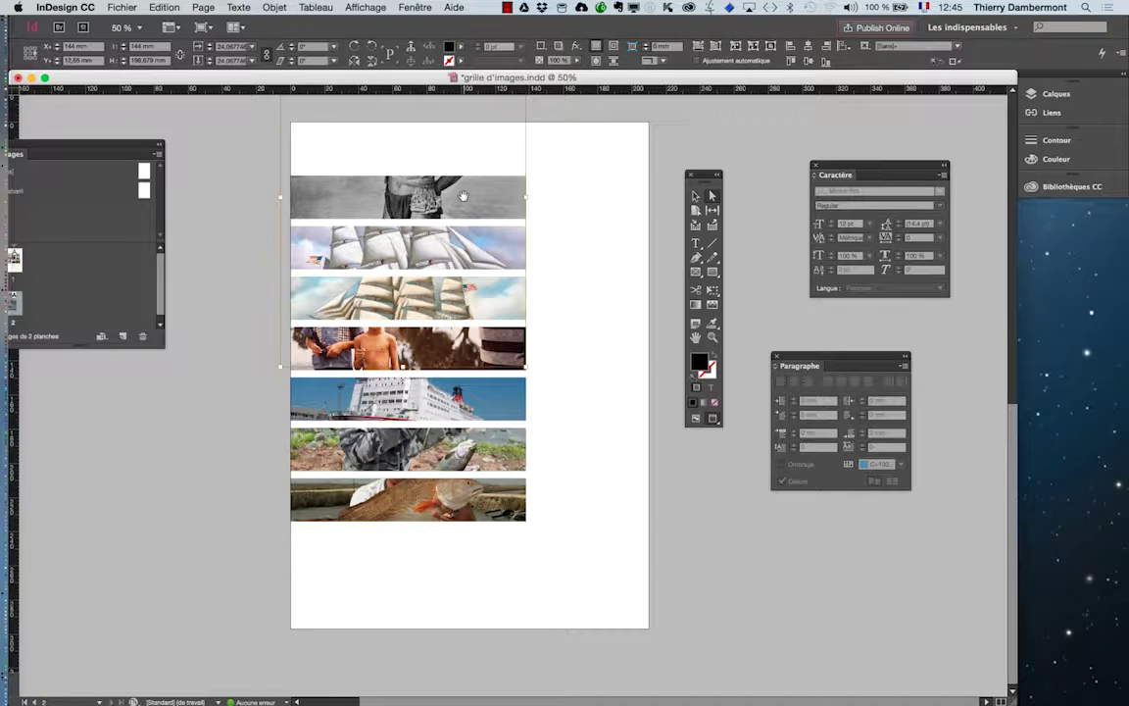
left_click_drag(463, 196, 490, 238)
left_click(481, 257)
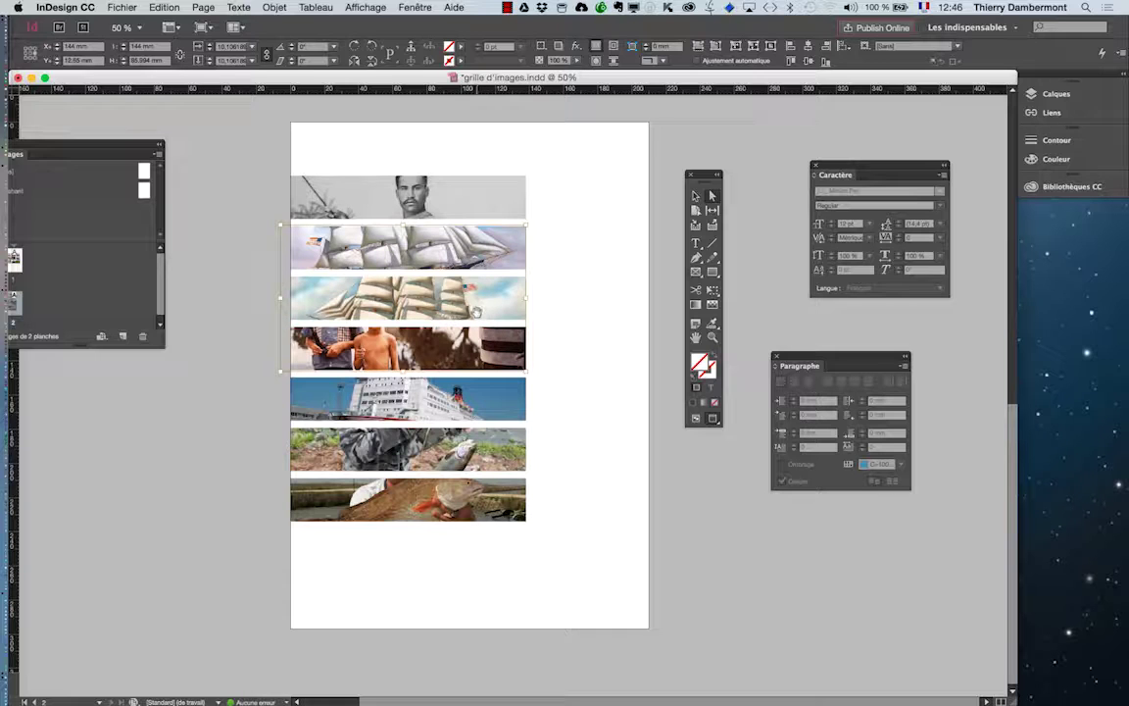
left_click_drag(479, 312, 473, 296)
Reposition the images inside the fourth and fifth strips to frame the children's faces and the liner's red hull
left_click(470, 359)
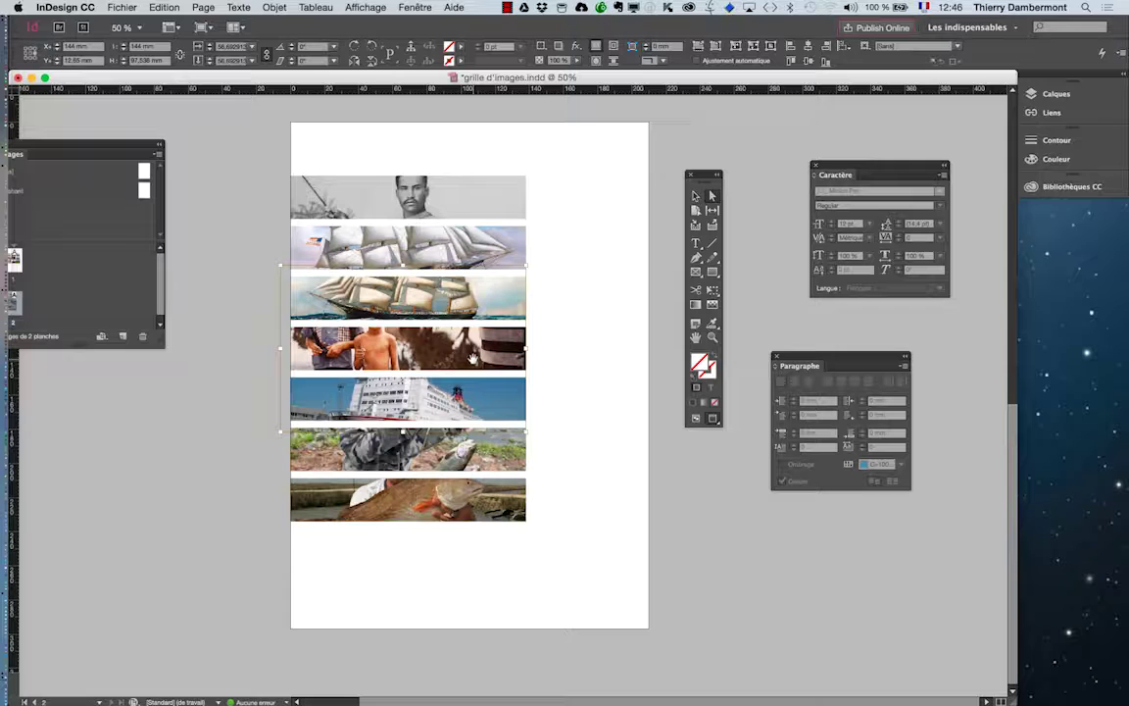
left_click_drag(473, 357, 475, 402)
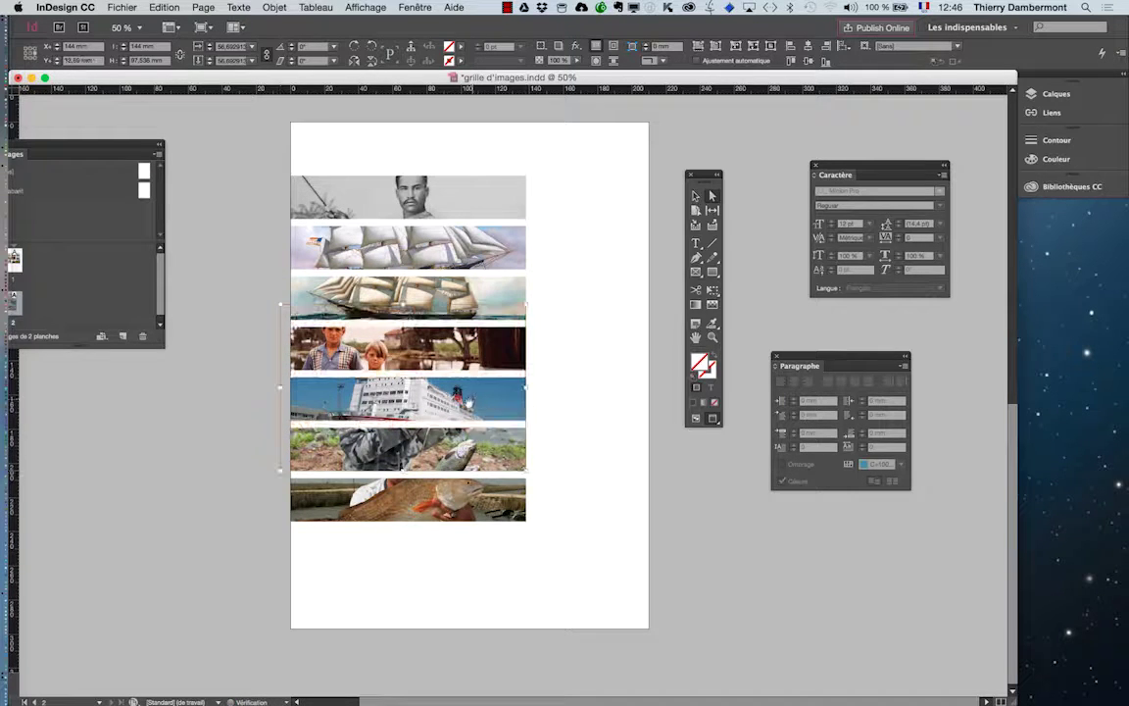
left_click(471, 404)
left_click_drag(466, 410, 466, 398)
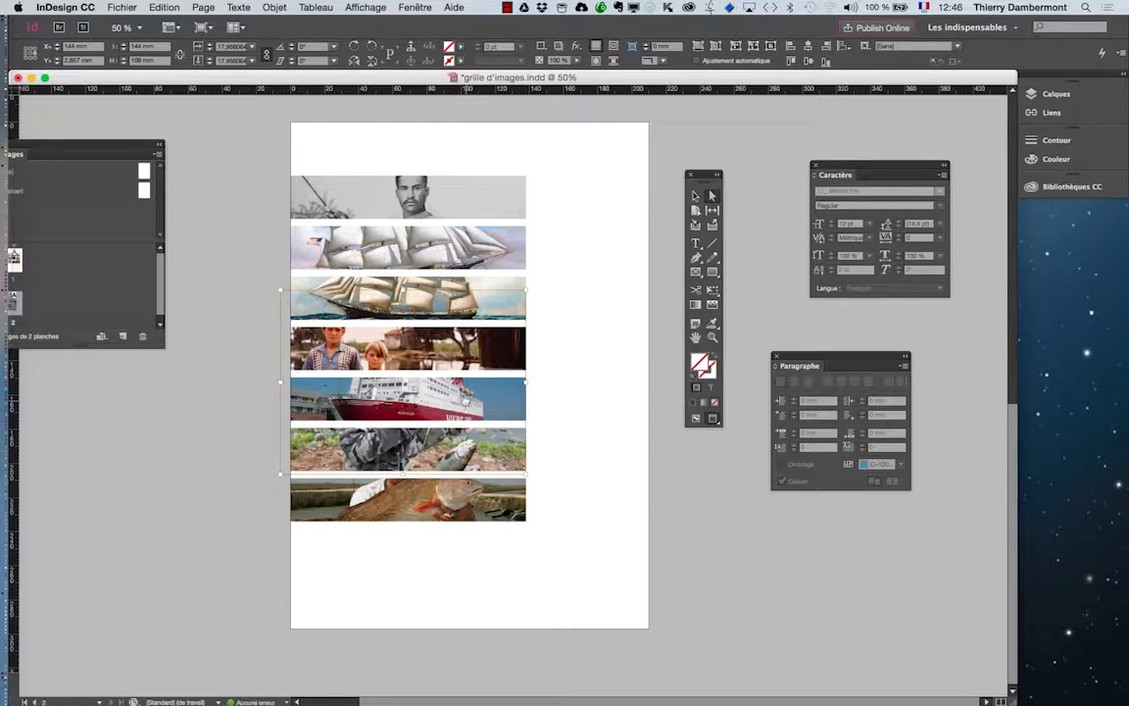
Try to reposition the fishing photo inside the sixth strip, and clear the selection
left_click(494, 447)
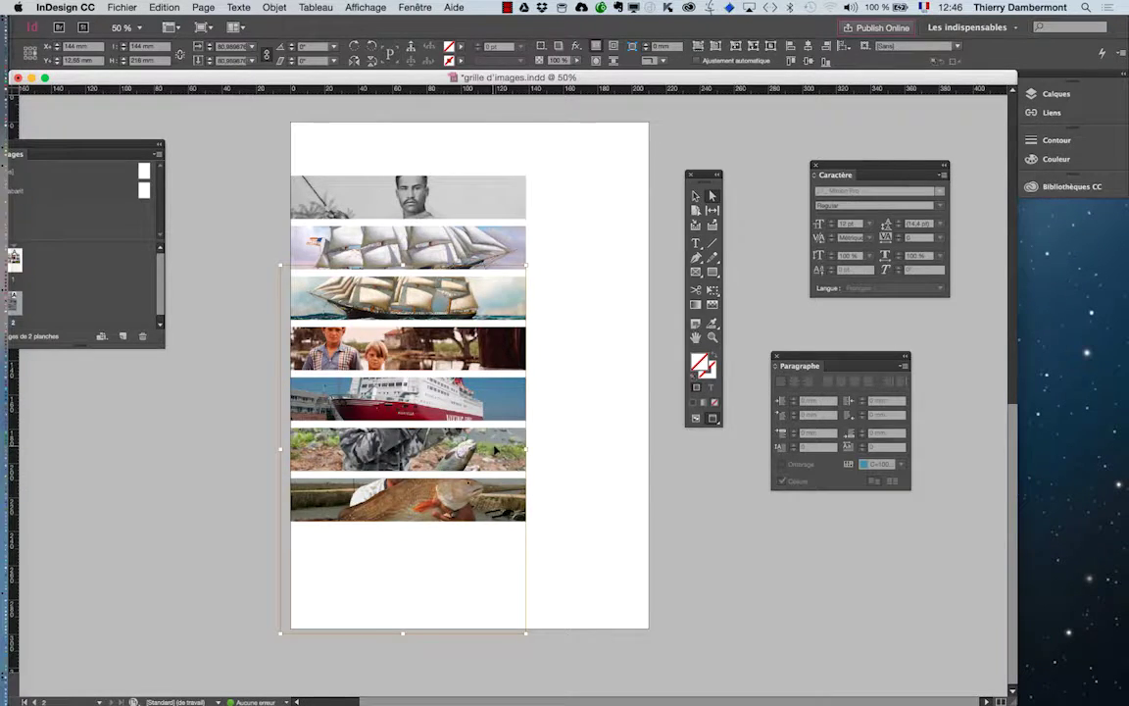
left_click_drag(493, 446, 505, 494)
left_click(431, 461)
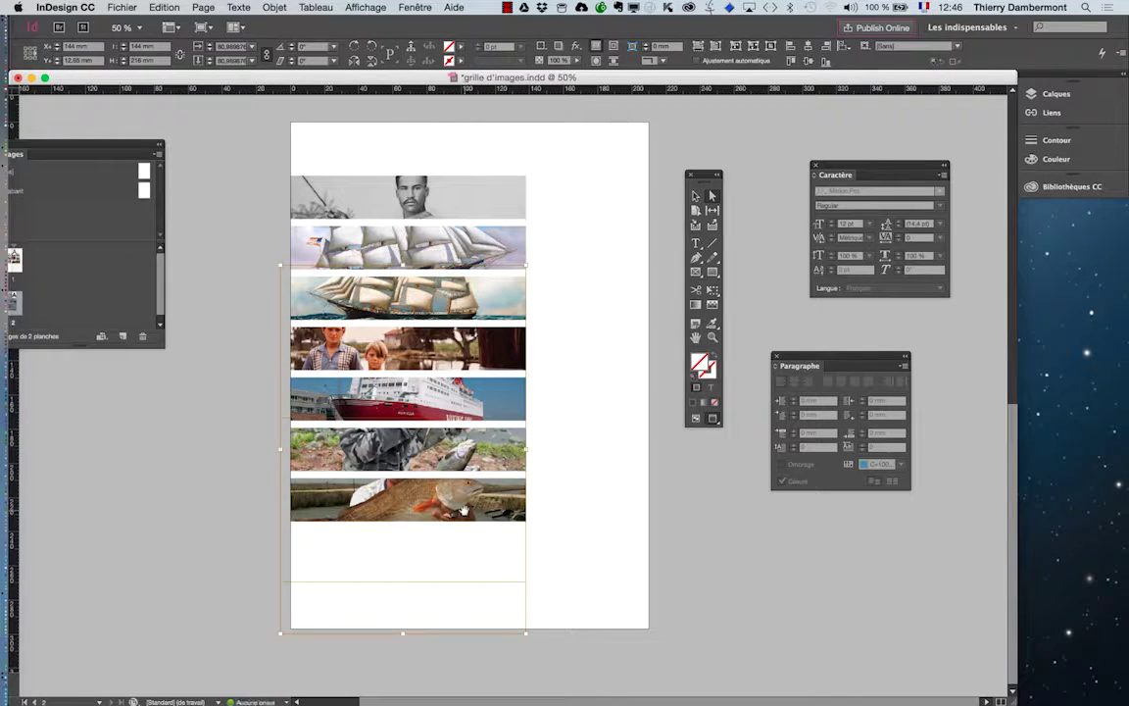
left_click(617, 361)
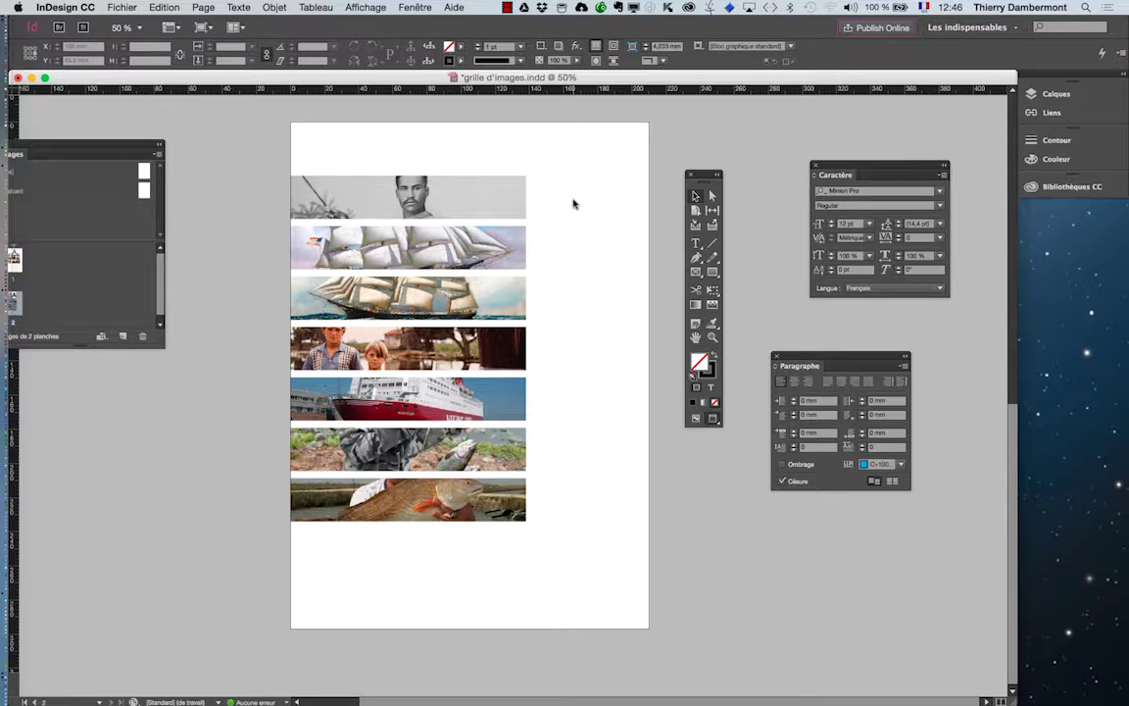
left_click_drag(578, 160, 449, 642)
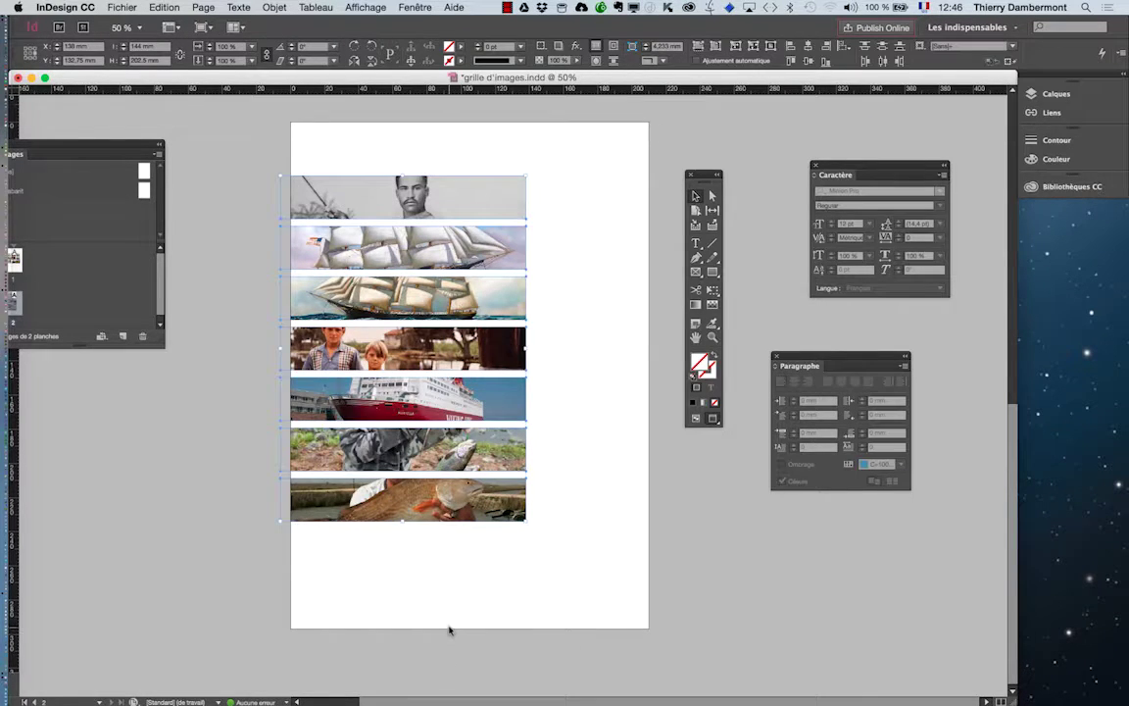
left_click(623, 420)
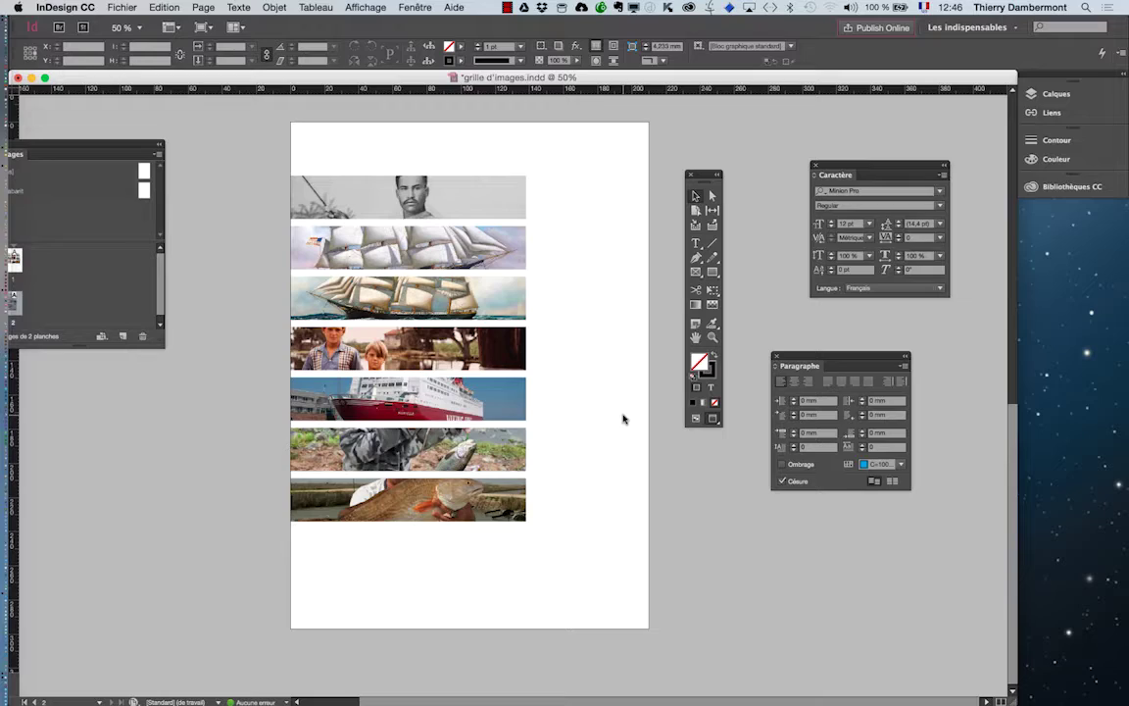